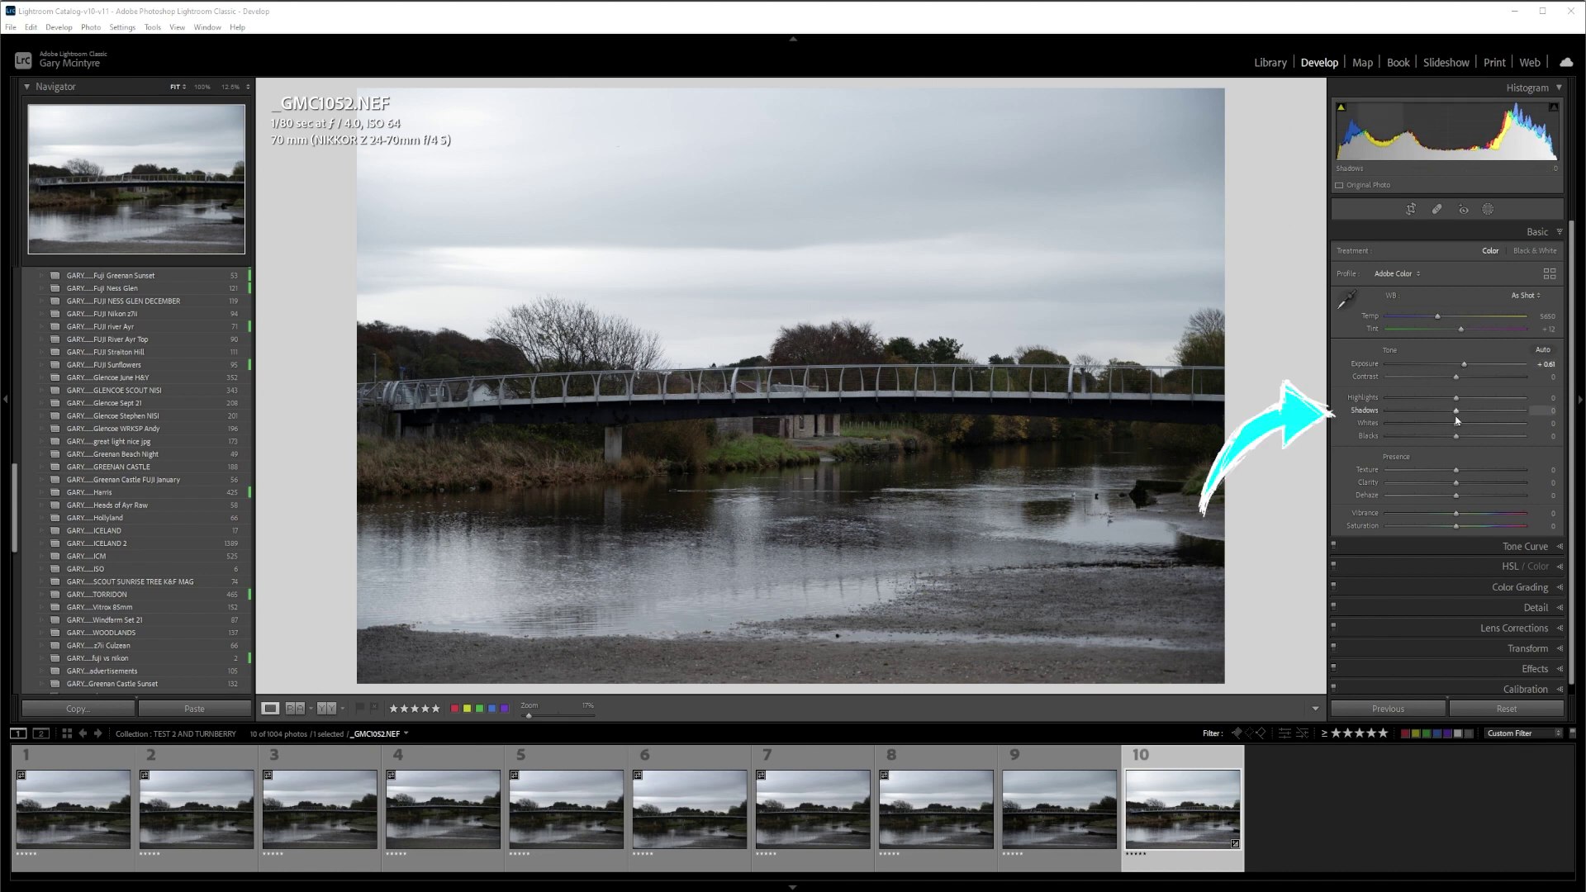
Step: Raise the bridge photo's Shadows to +23 and sync its settings to all ten filmstrip photos
{"action": "left_click_drag", "start_coordinate": [1456, 411], "coordinate": [1472, 414]}
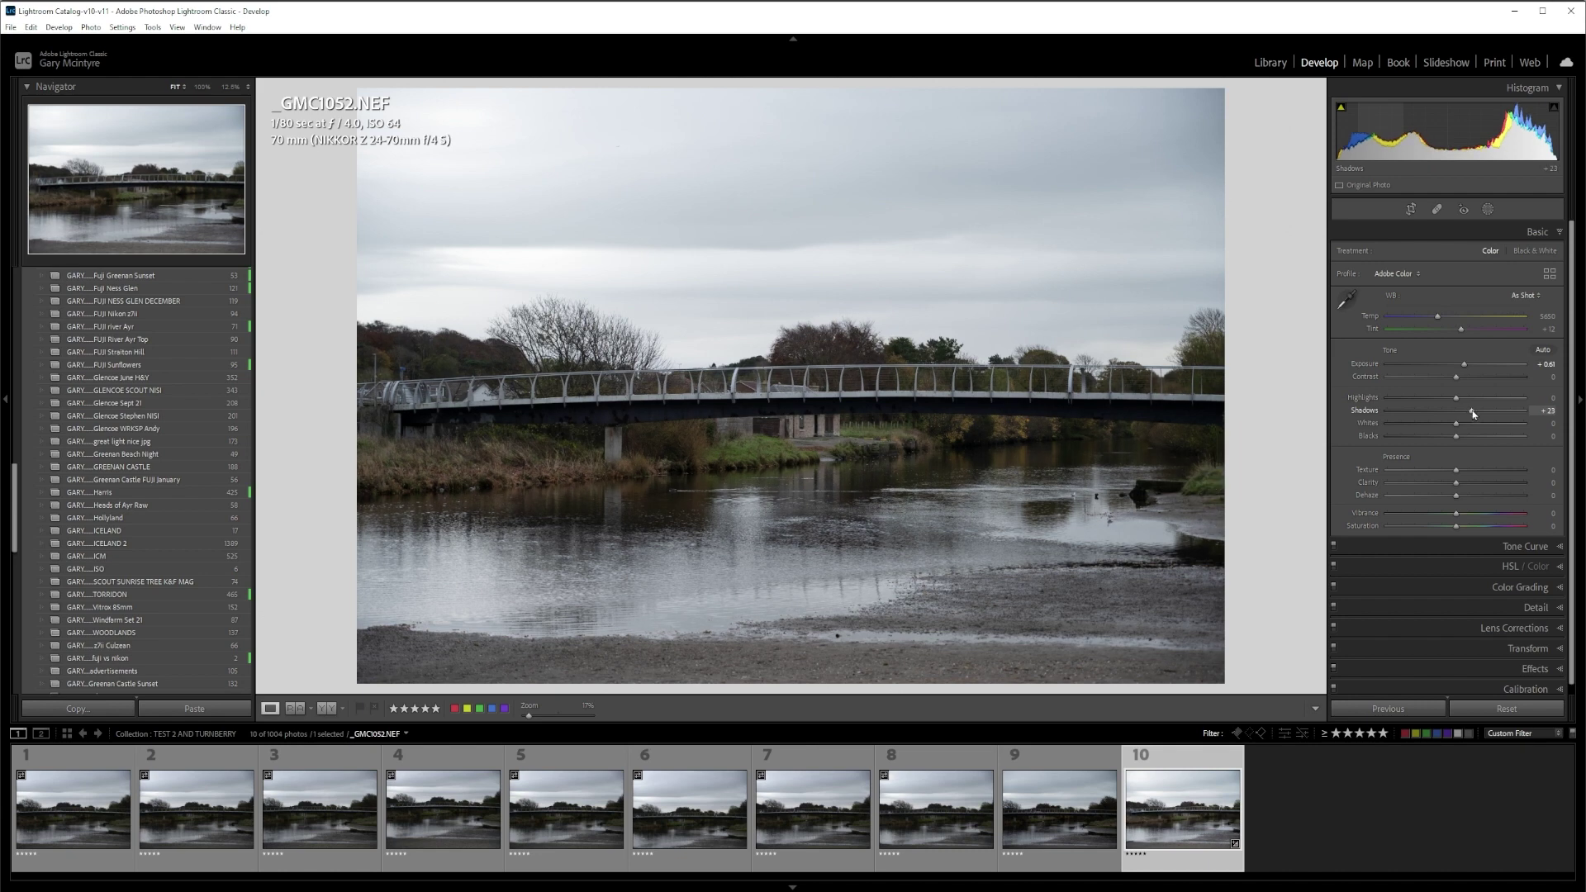
{"action": "left_click", "coordinate": [72, 831], "text": "shift"}
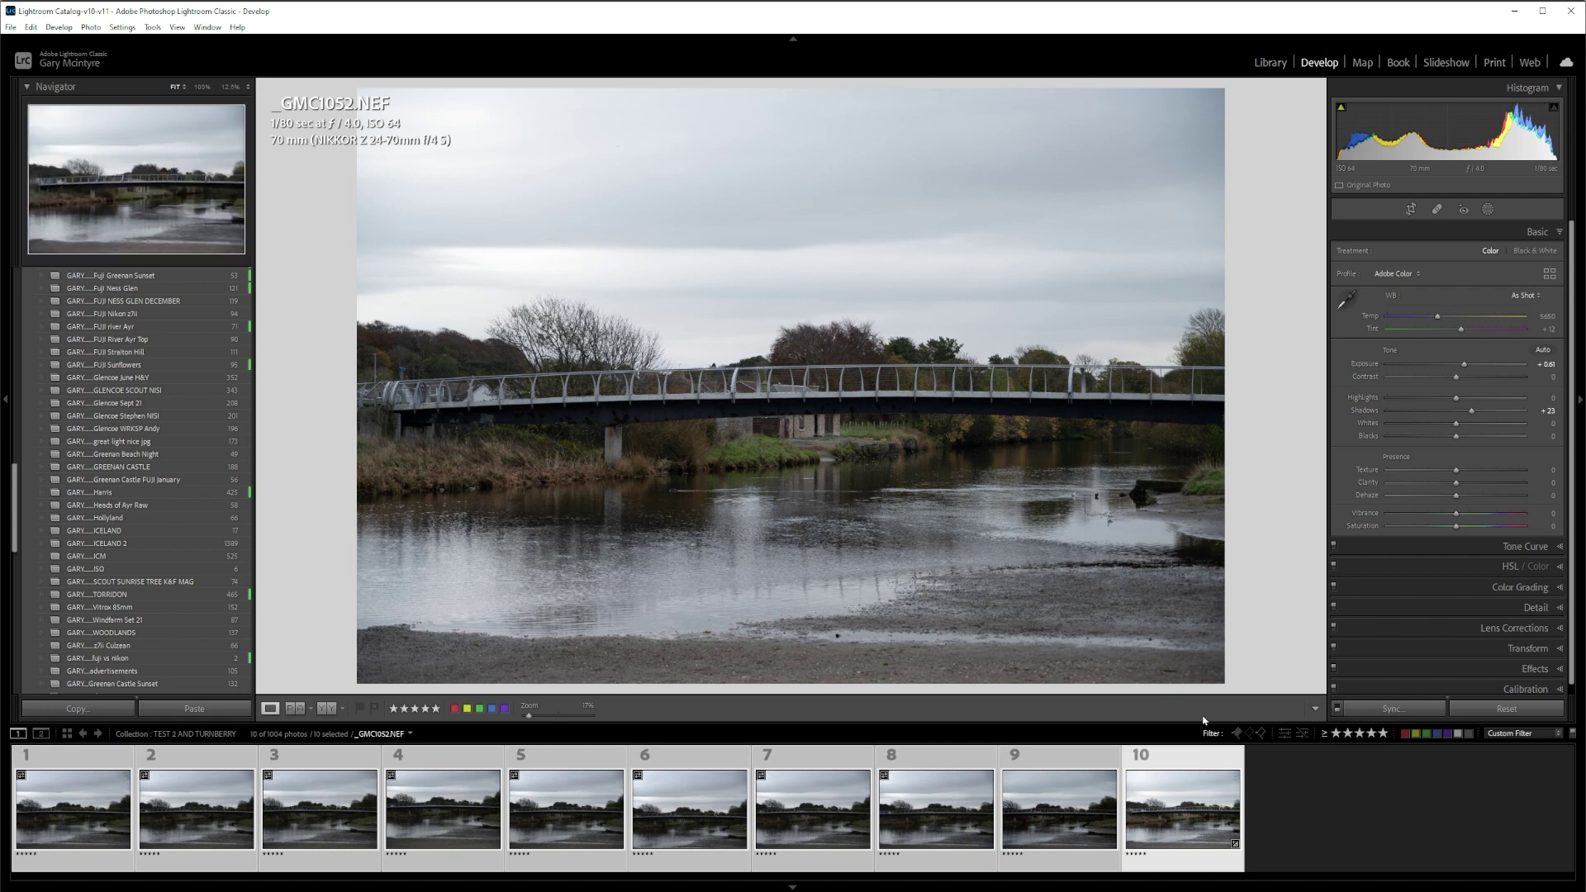
{"action": "left_click", "coordinate": [1391, 709]}
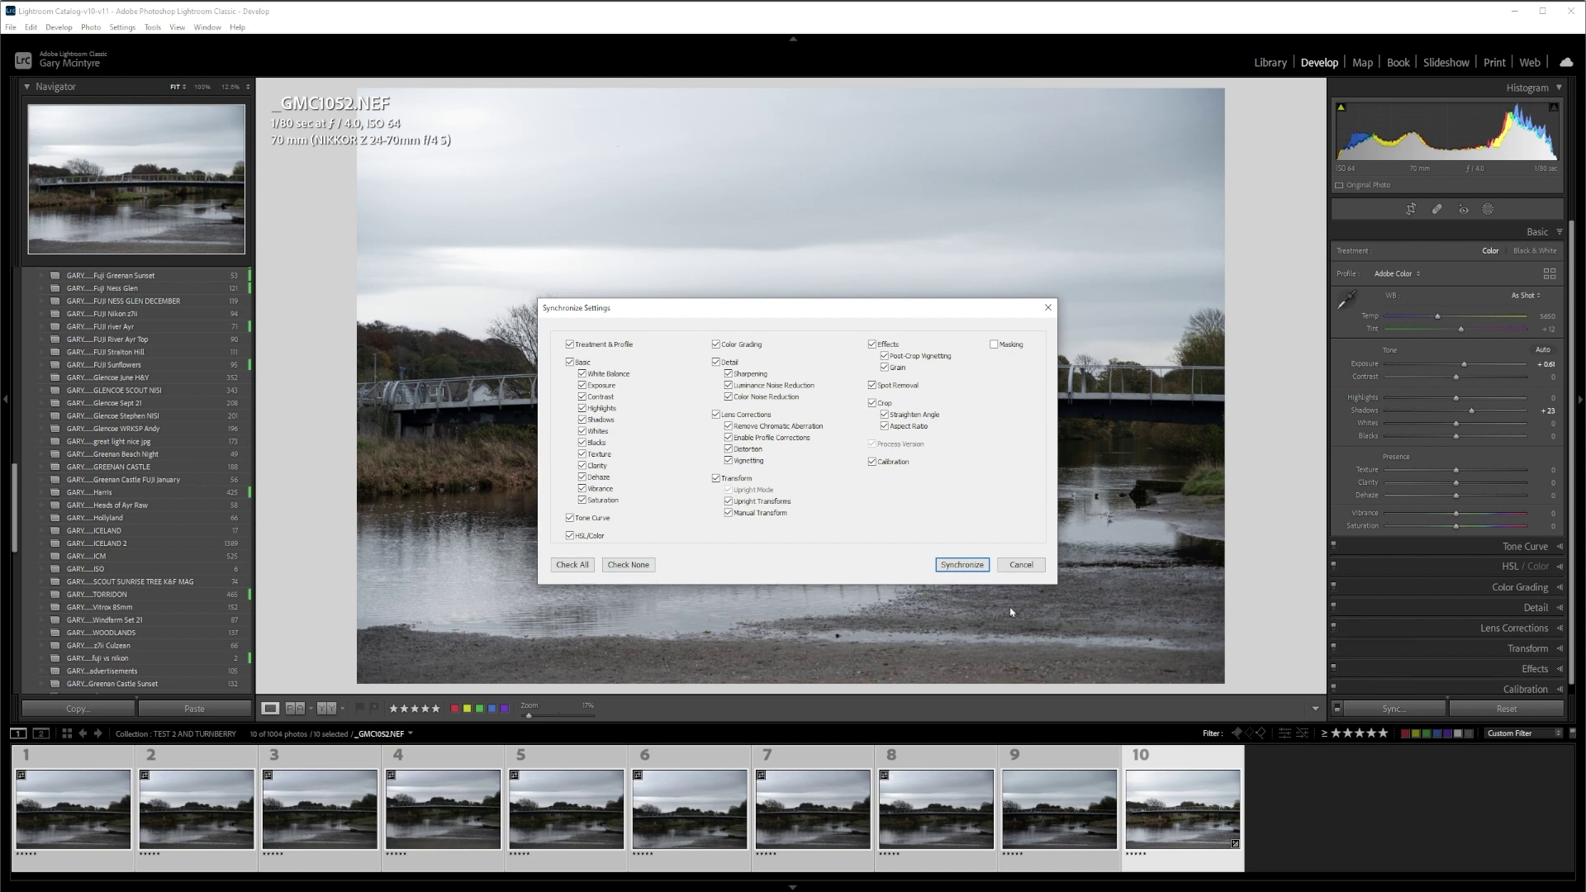
{"action": "left_click", "coordinate": [981, 568]}
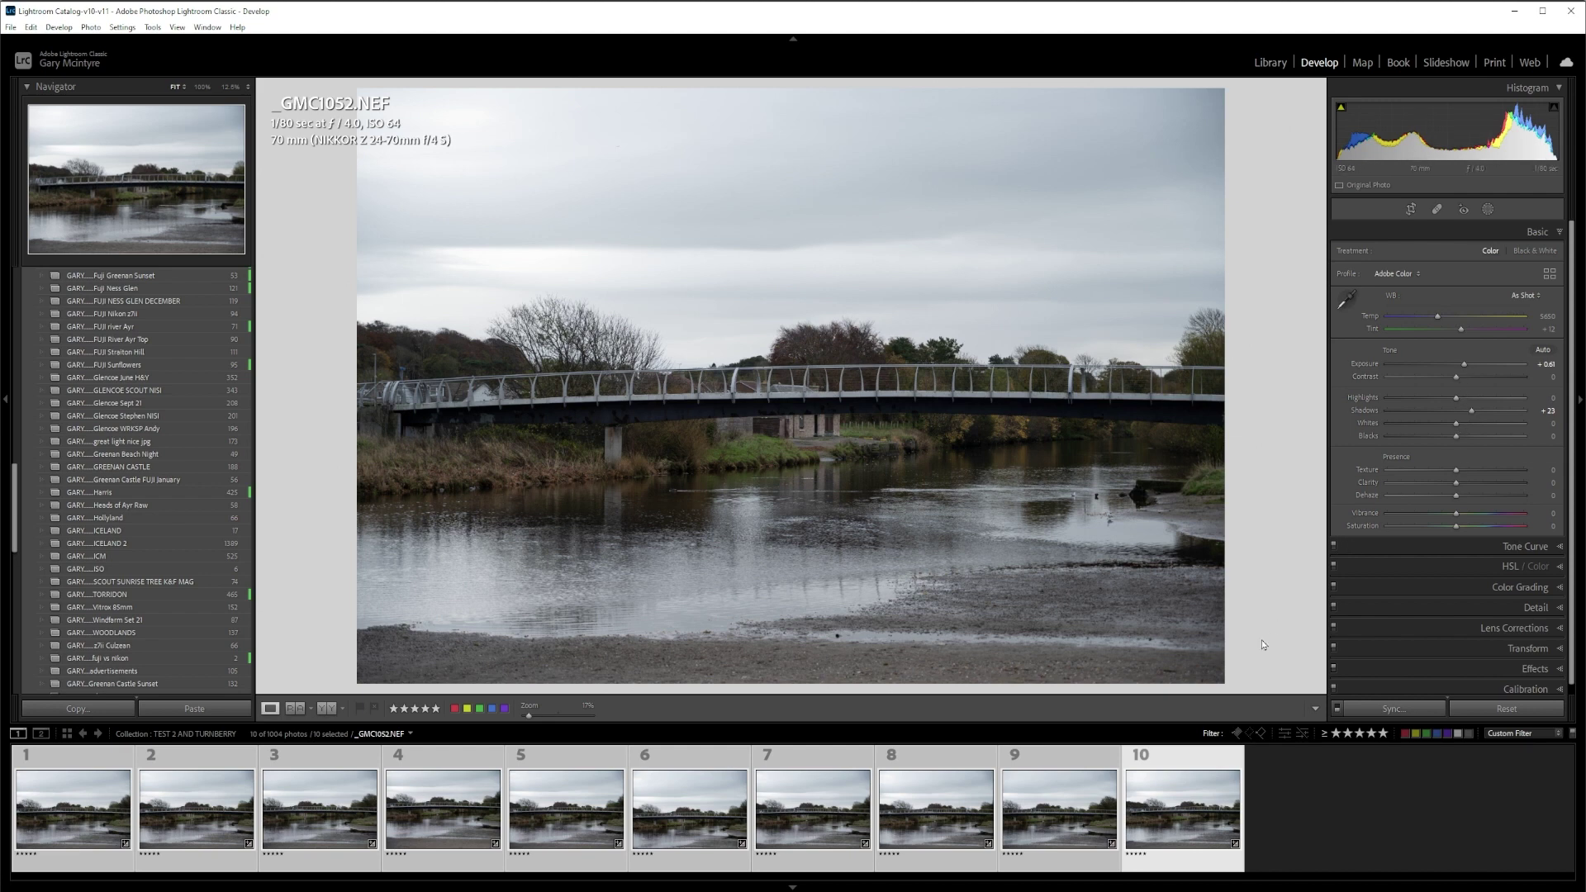
Step: Send the ten selected exposures to Photoshop with Edit In > Open as Layers in Photoshop
{"action": "right_click", "coordinate": [1179, 814]}
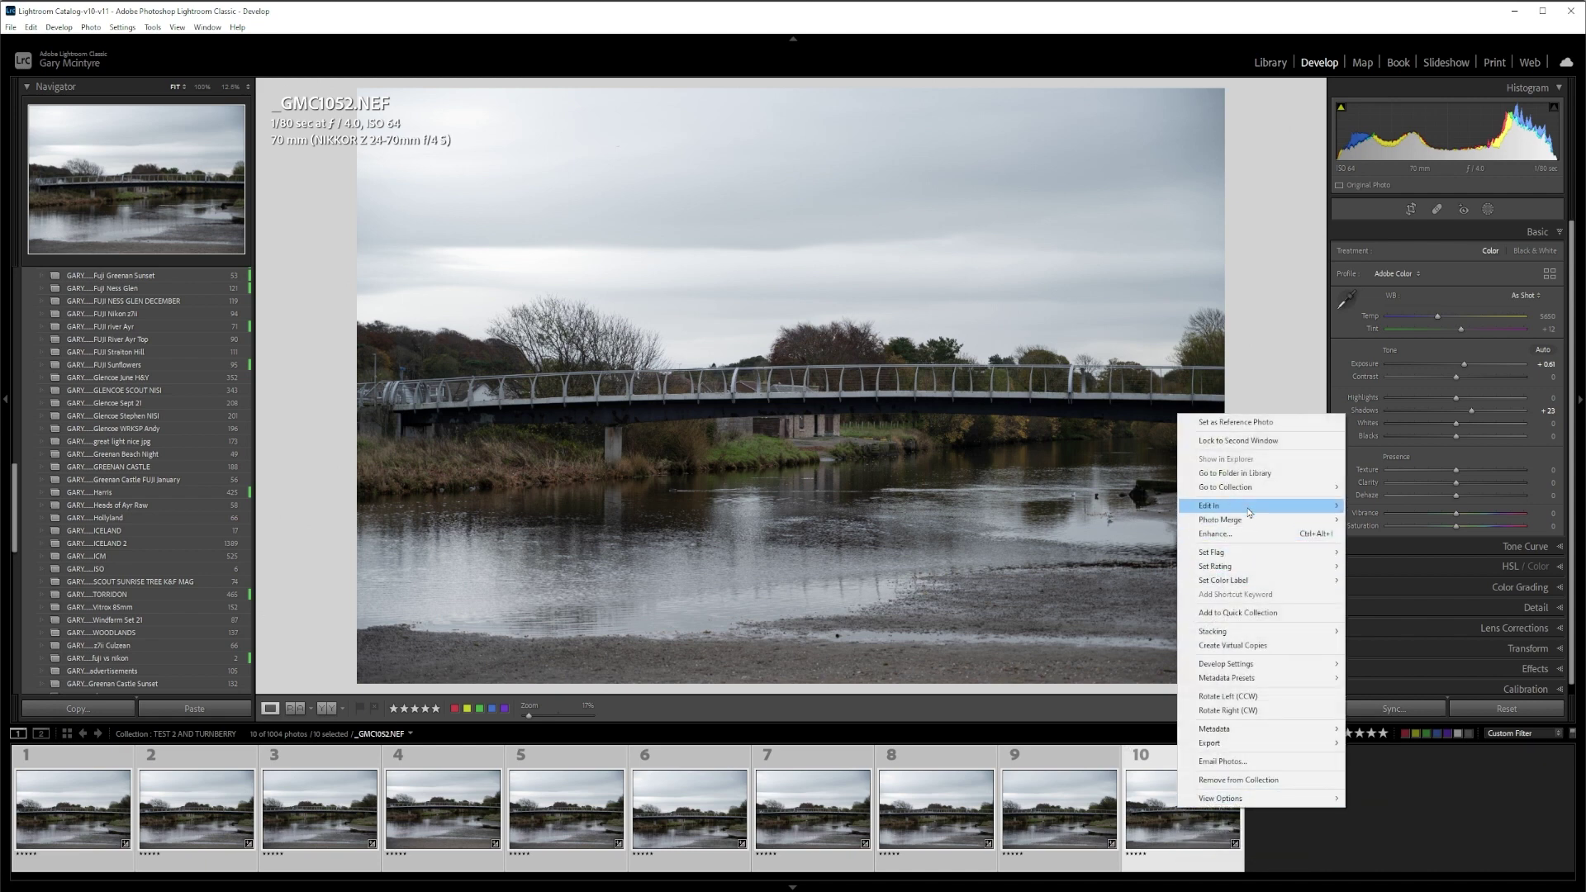
{"action": "mouse_move", "coordinate": [1296, 507]}
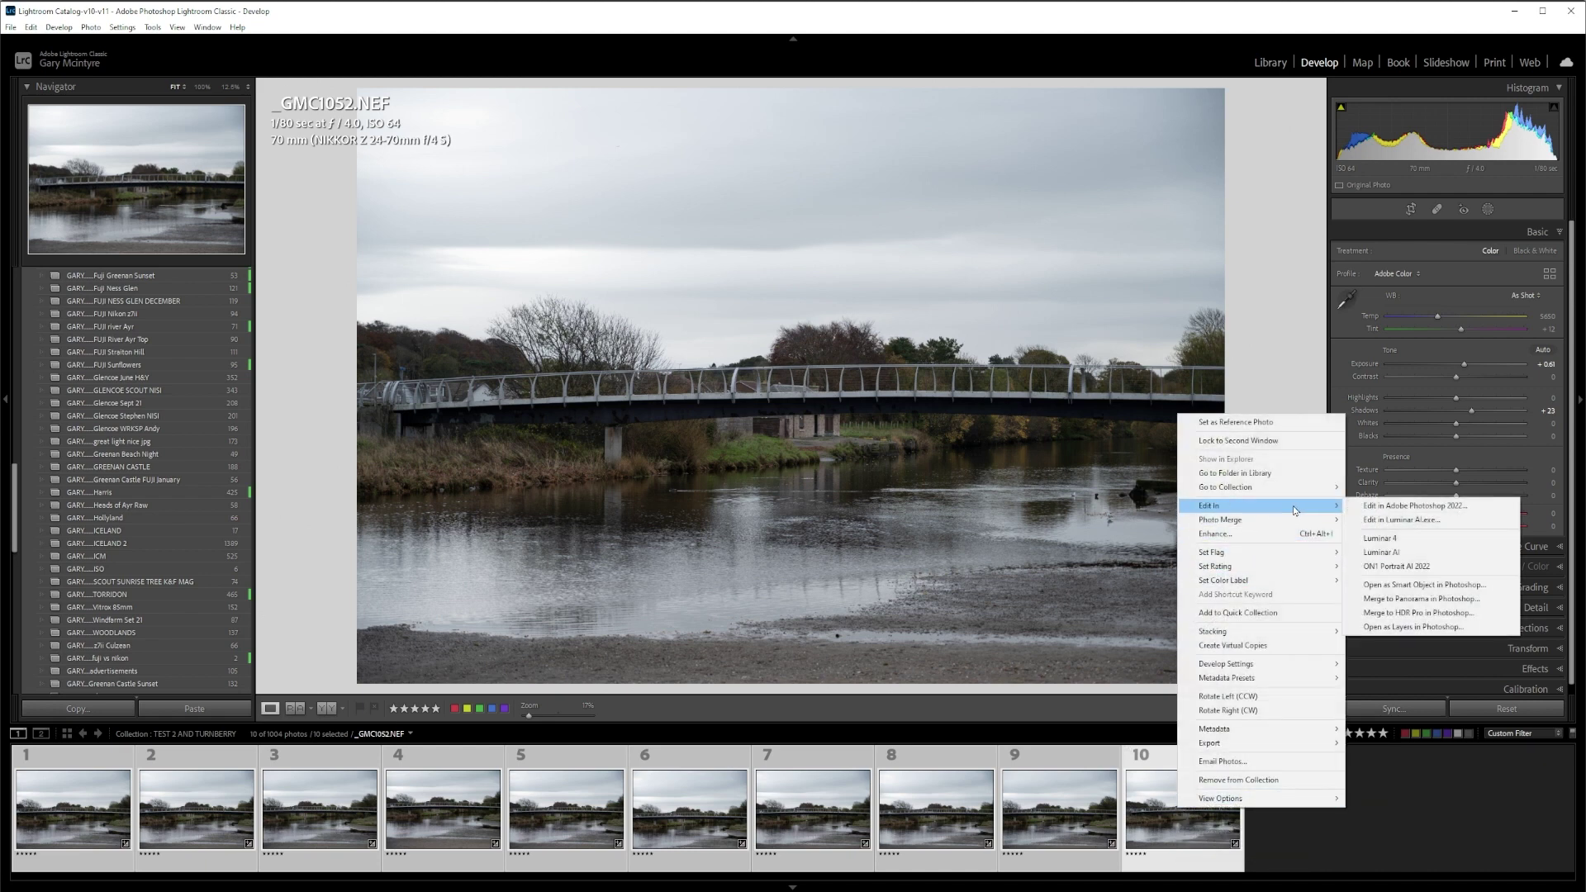
{"action": "left_click", "coordinate": [1430, 627]}
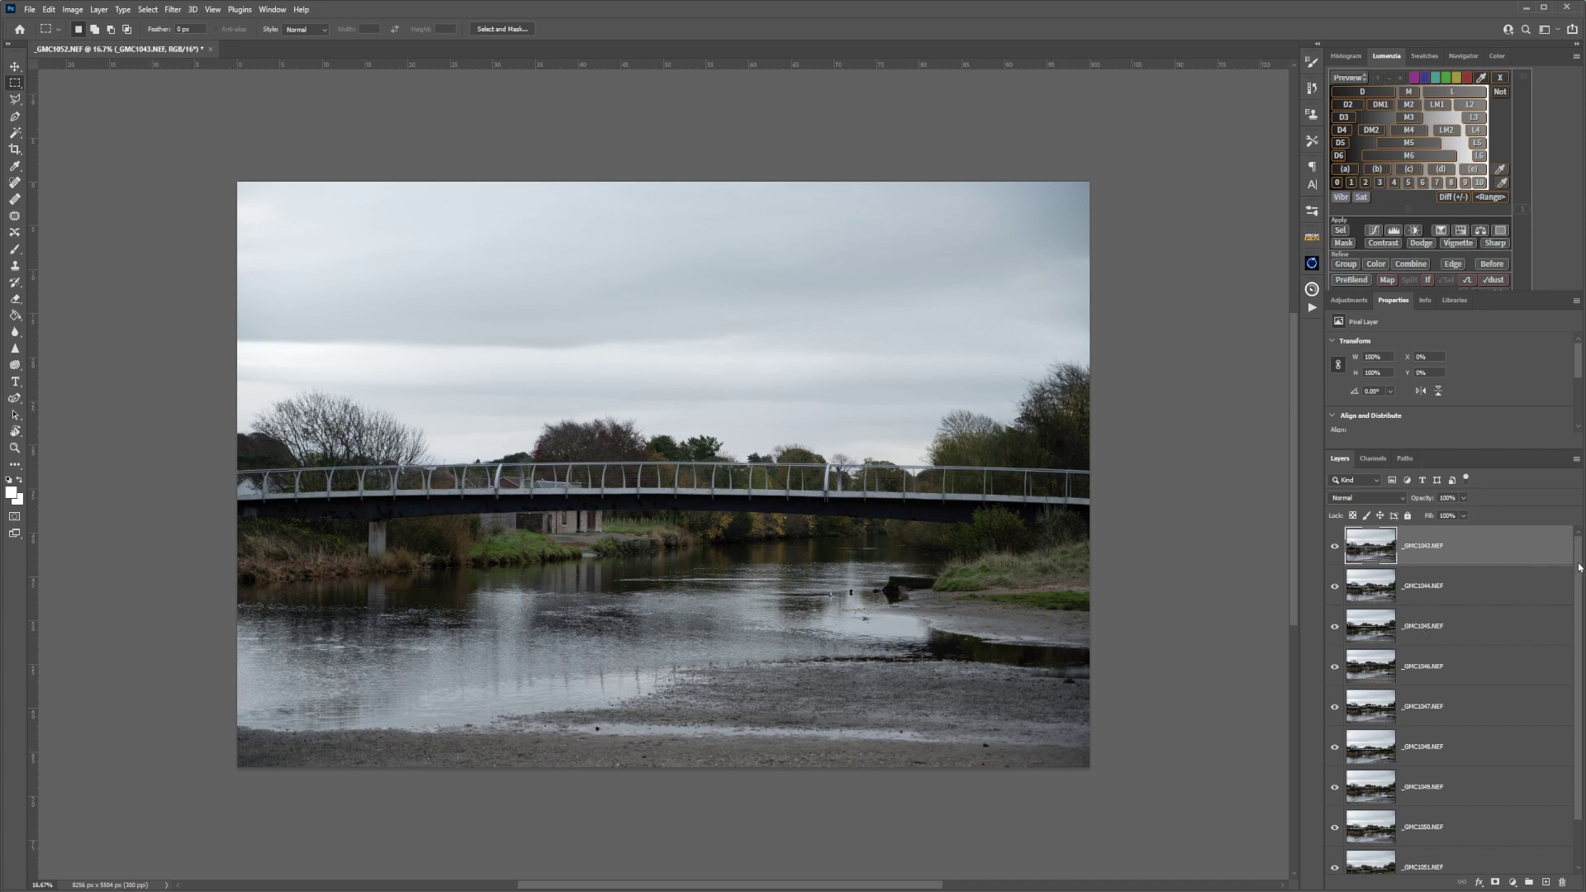
Step: Select all ten bridge layers and convert them into one Smart Object named _GMC1043.NEF
{"action": "left_click_drag", "start_coordinate": [1579, 568], "coordinate": [1579, 640]}
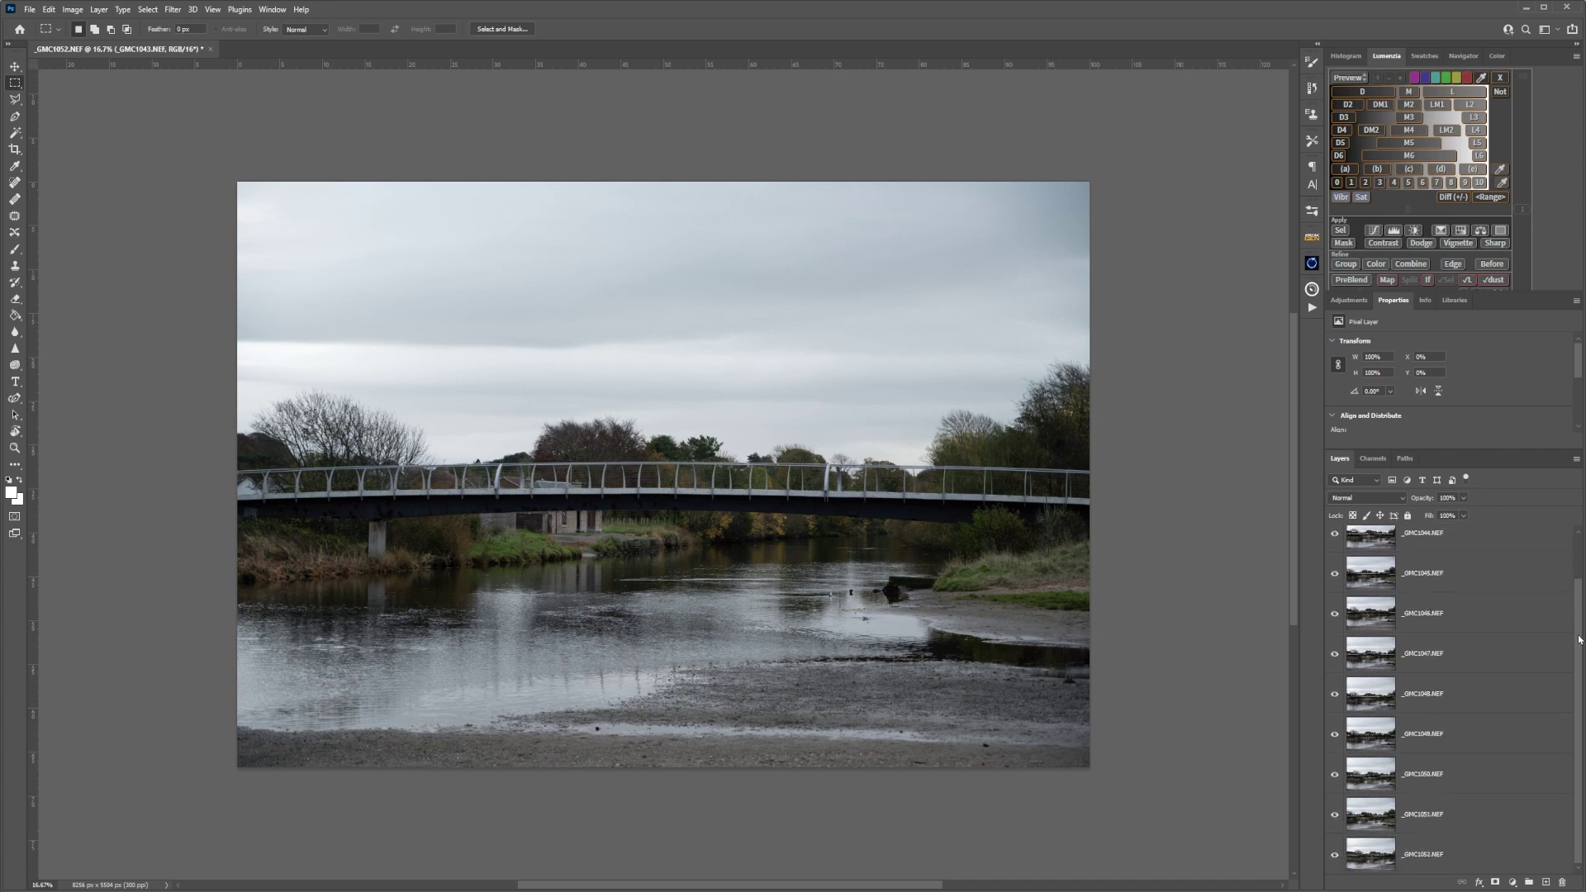
{"action": "left_click", "coordinate": [1481, 861], "text": "shift"}
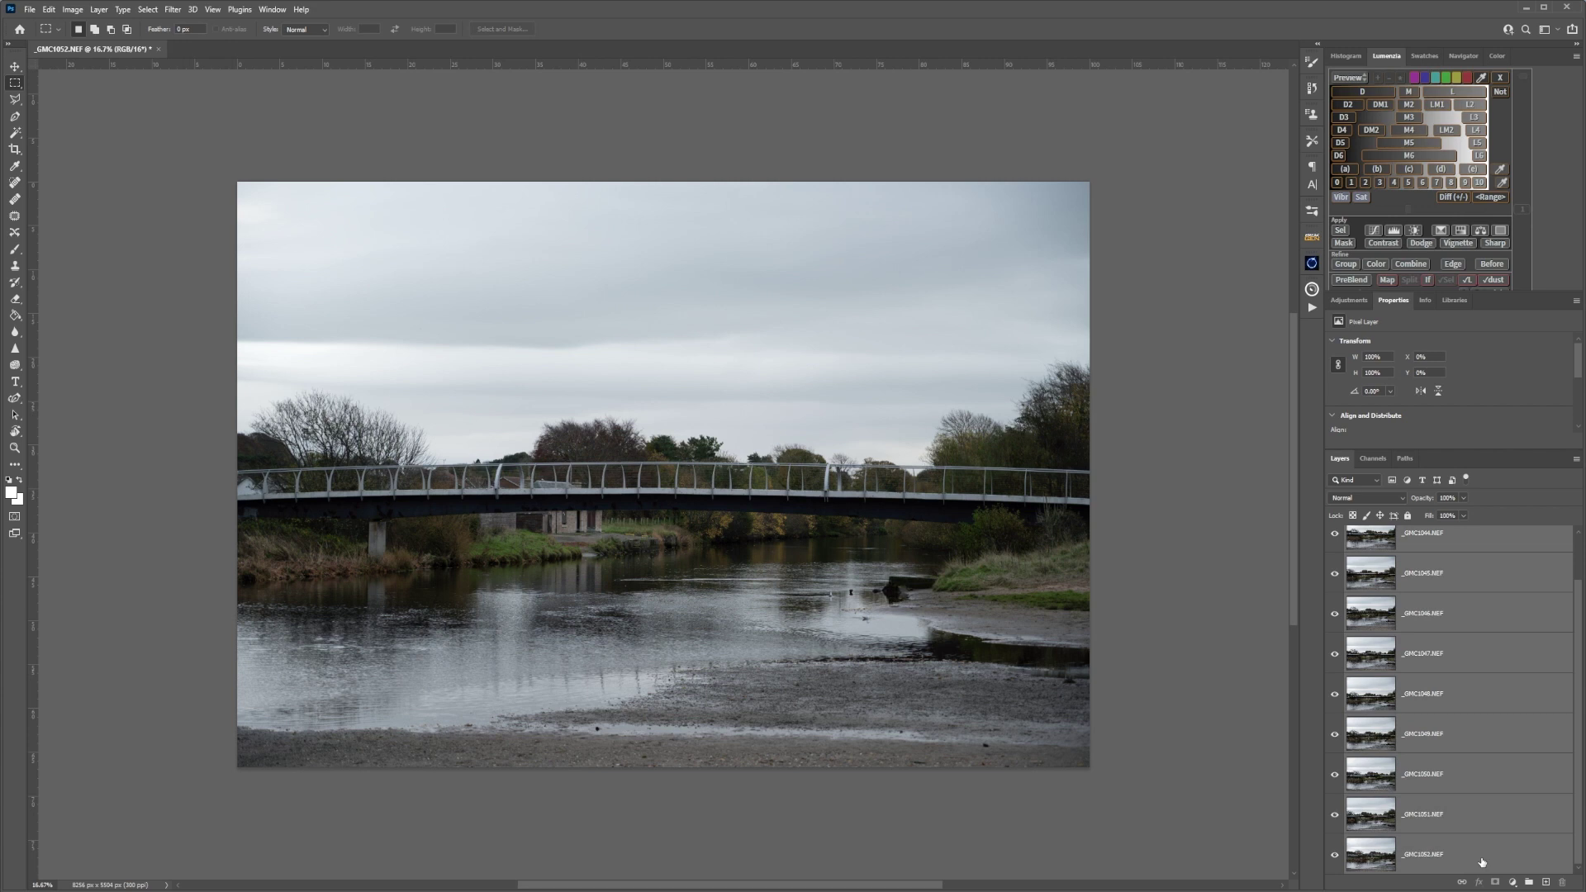
{"action": "right_click", "coordinate": [1481, 862]}
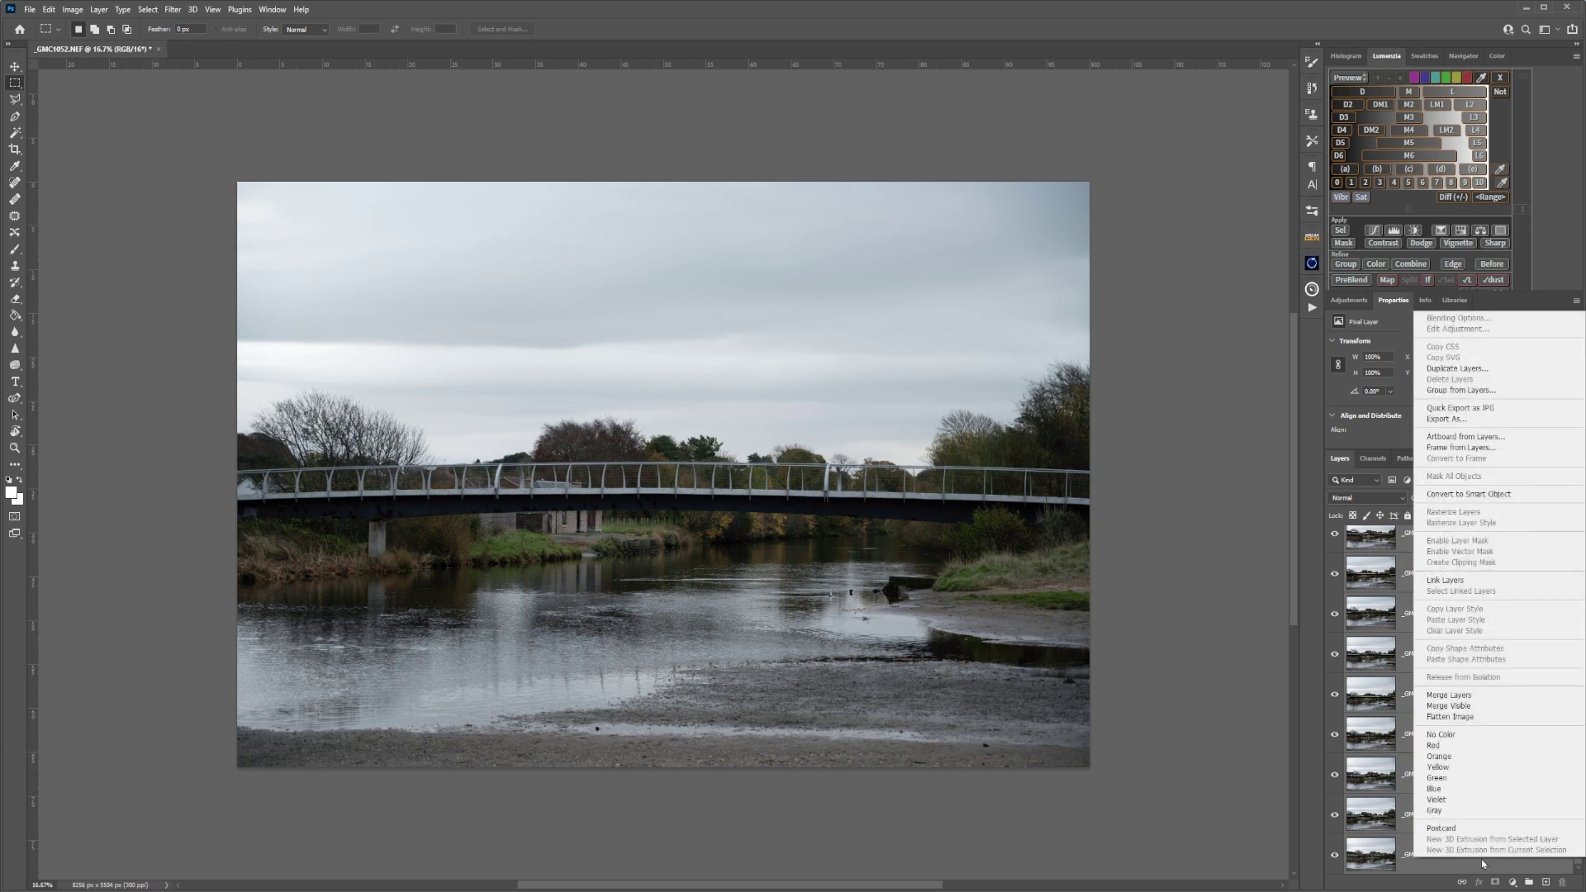
{"action": "left_click", "coordinate": [1499, 497]}
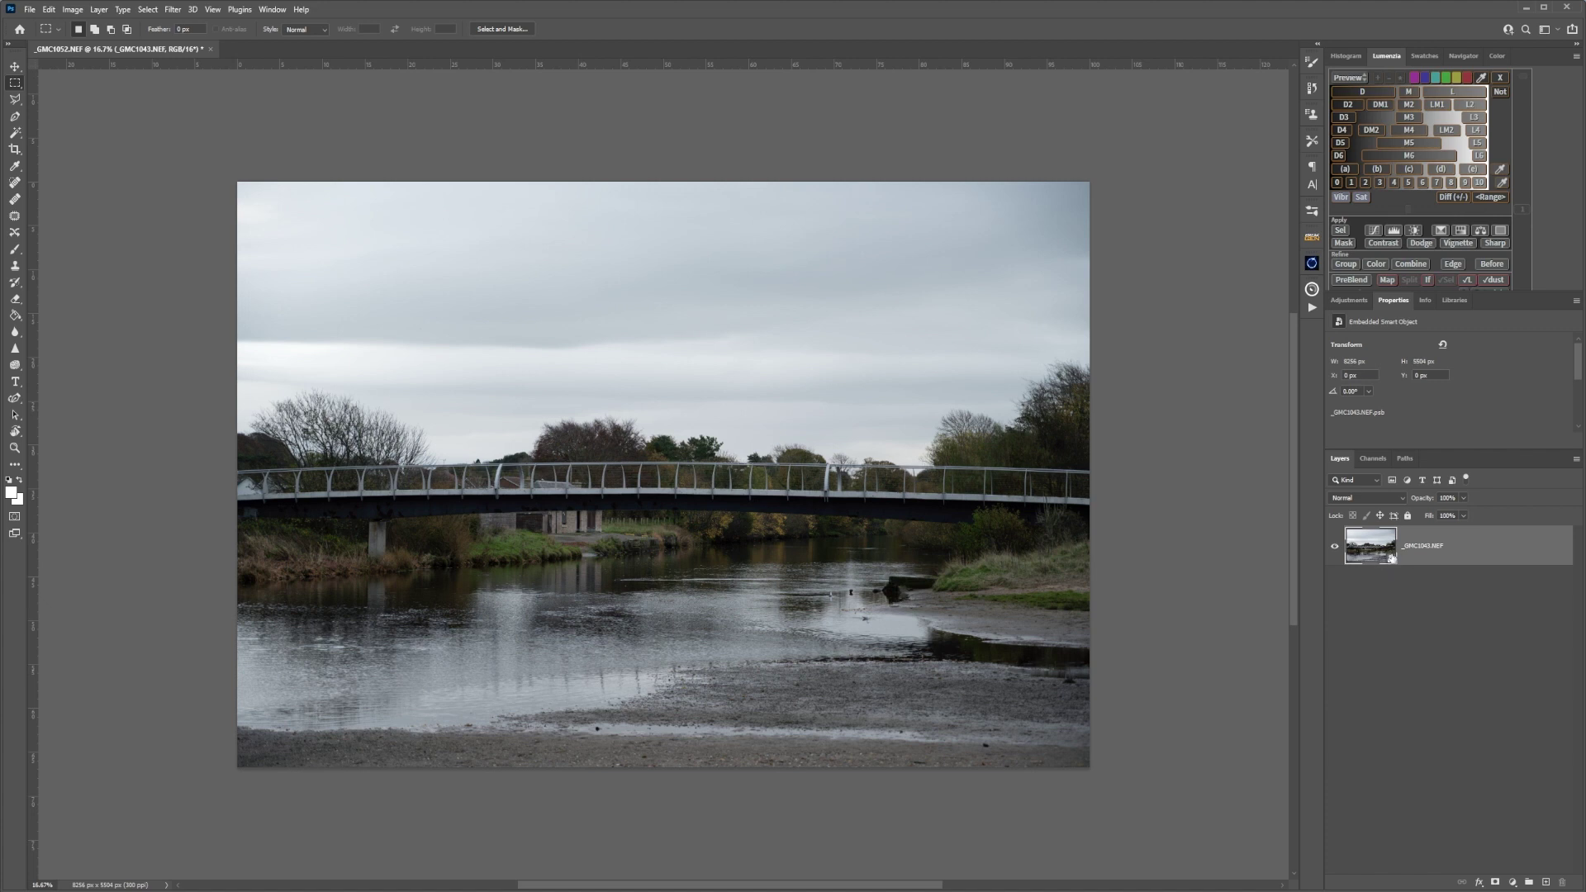
Step: Set the smart object's stack mode to Mean and save it back to Lightroom as _GMC1043-Edit.tif
{"action": "left_click", "coordinate": [99, 10]}
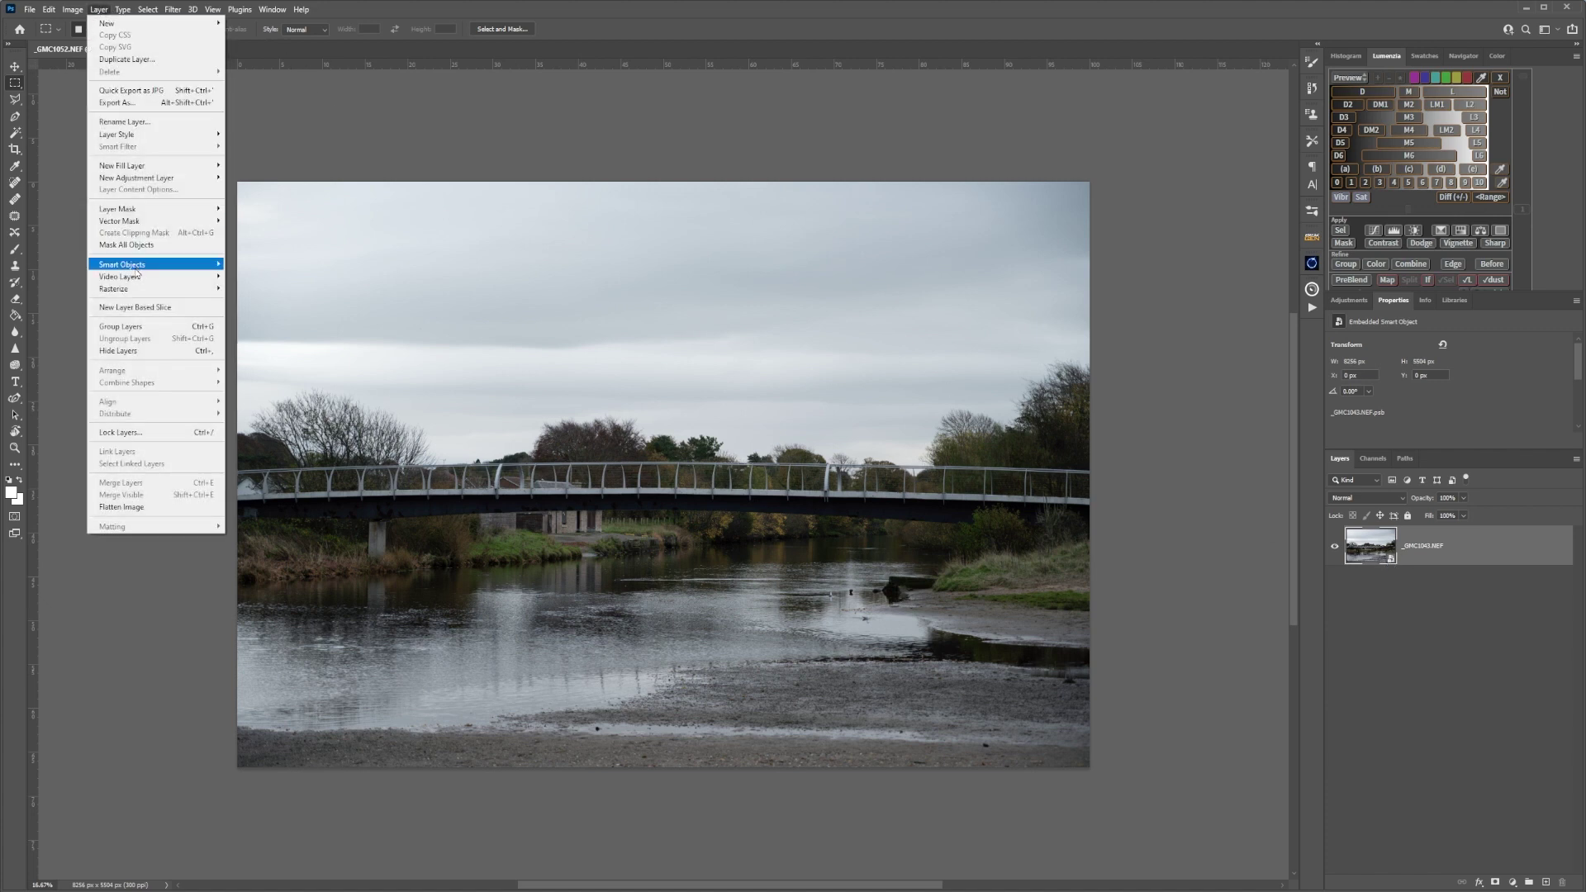
{"action": "mouse_move", "coordinate": [136, 269]}
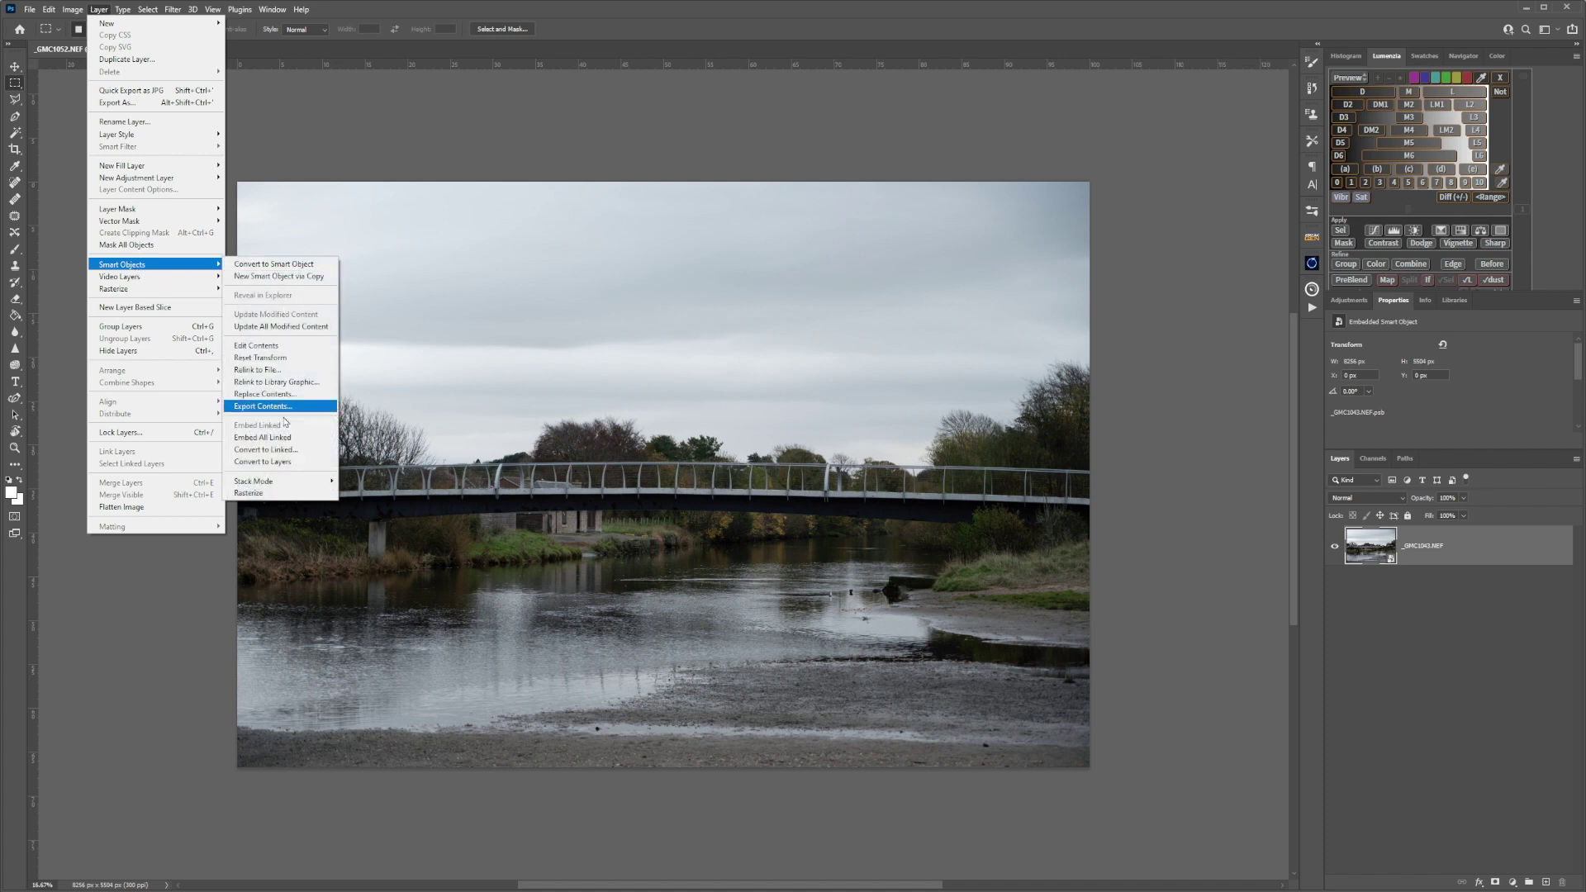
{"action": "mouse_move", "coordinate": [281, 482]}
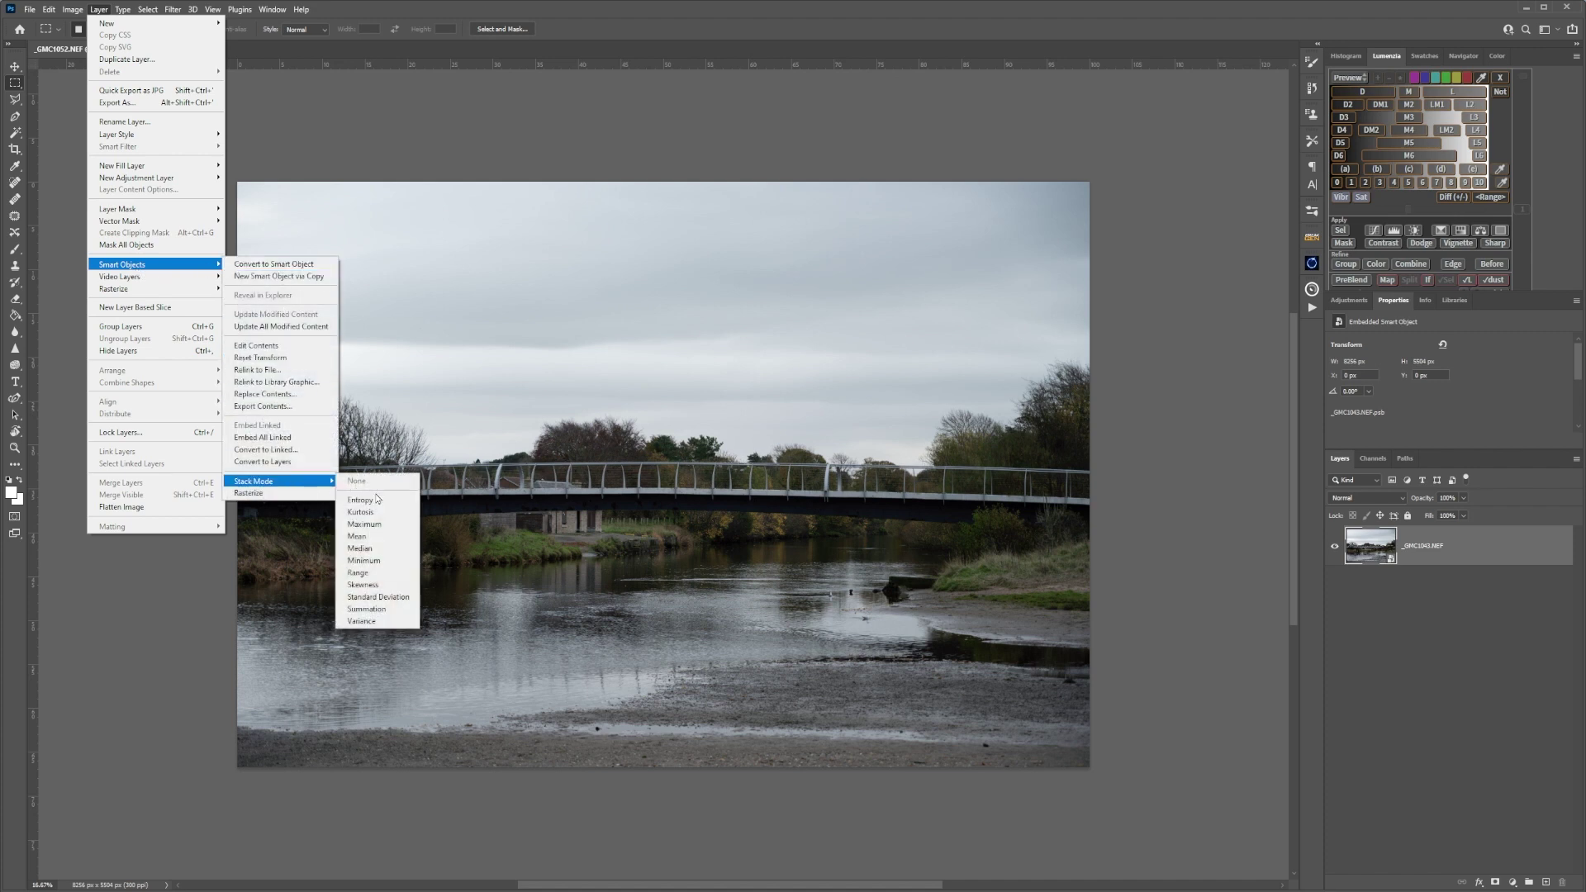
{"action": "left_click", "coordinate": [379, 540]}
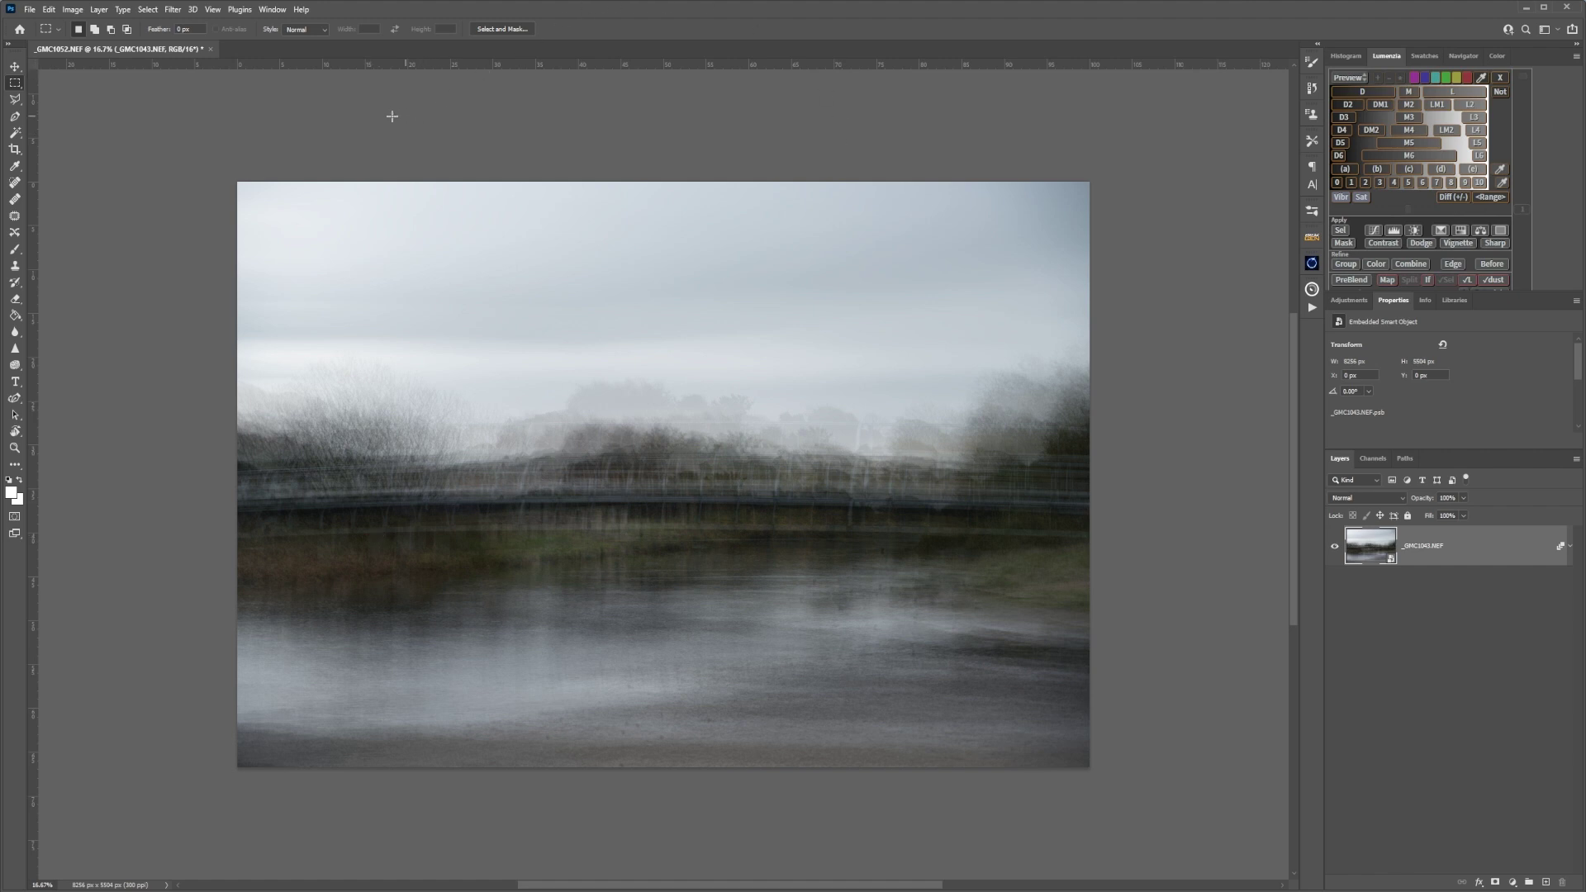
{"action": "left_click", "coordinate": [29, 9]}
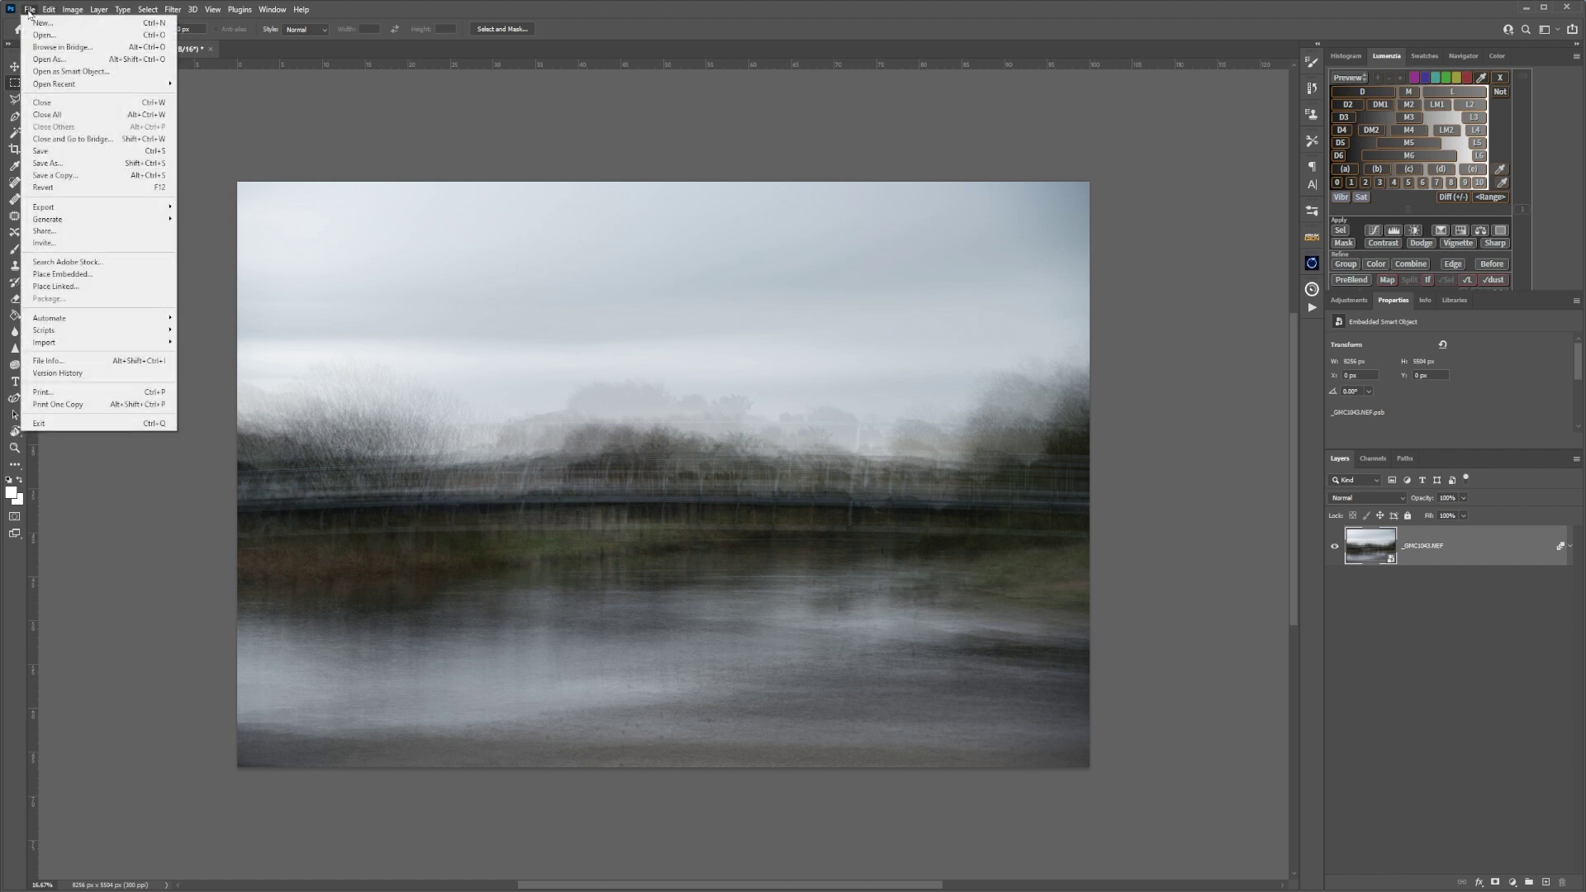
{"action": "left_click", "coordinate": [83, 151]}
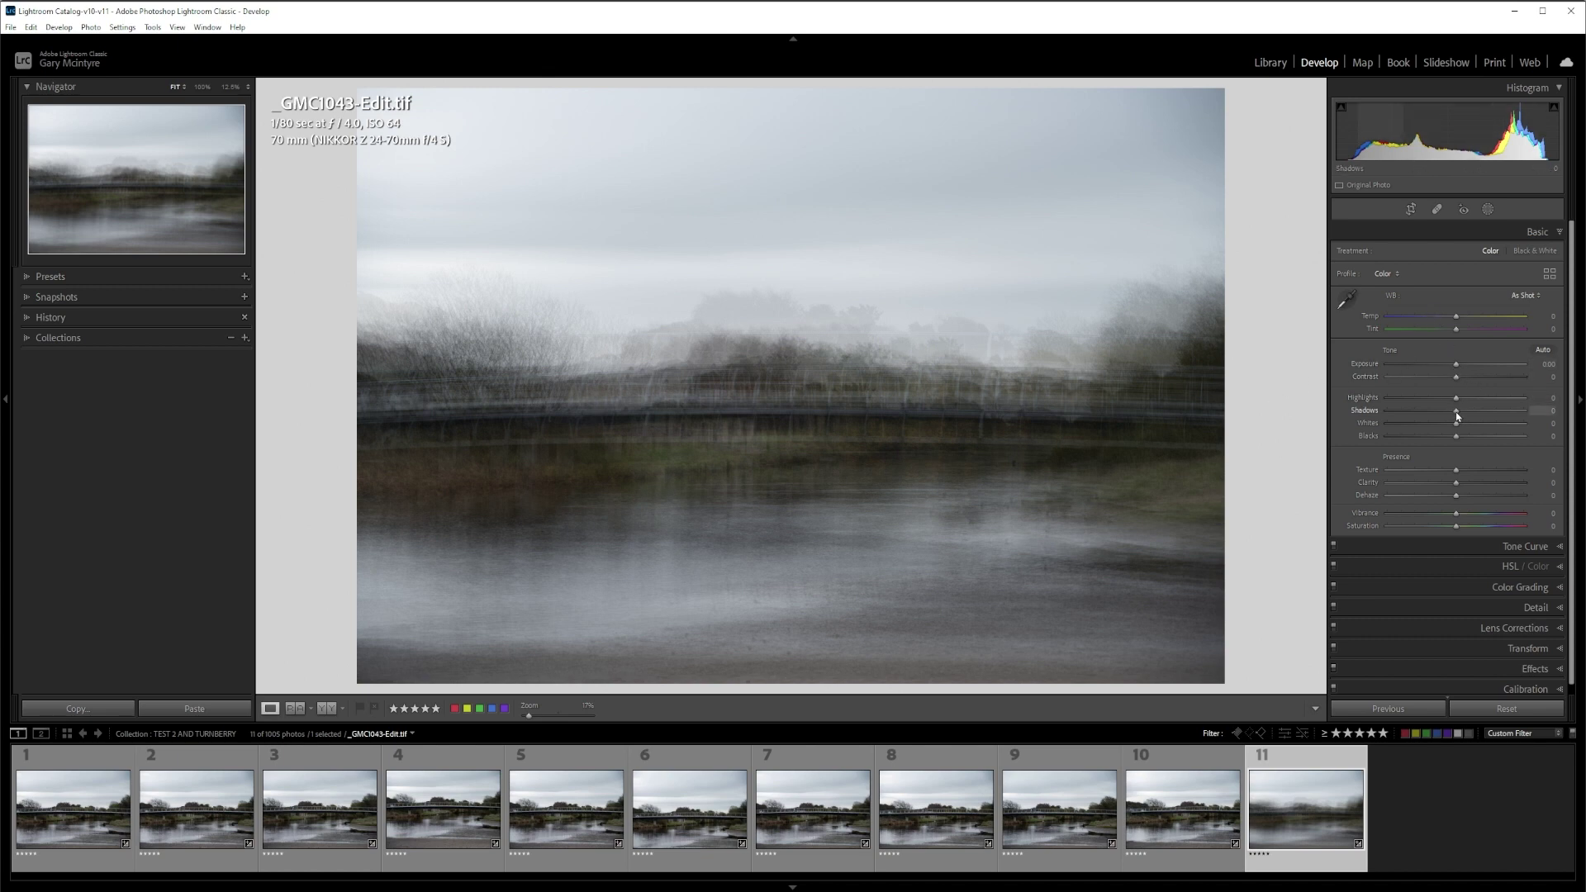
Step: Lift the blended image's Shadows to +4 and Highlights to +27, and expand the Presets panel
{"action": "left_click_drag", "start_coordinate": [1457, 417], "coordinate": [1460, 416]}
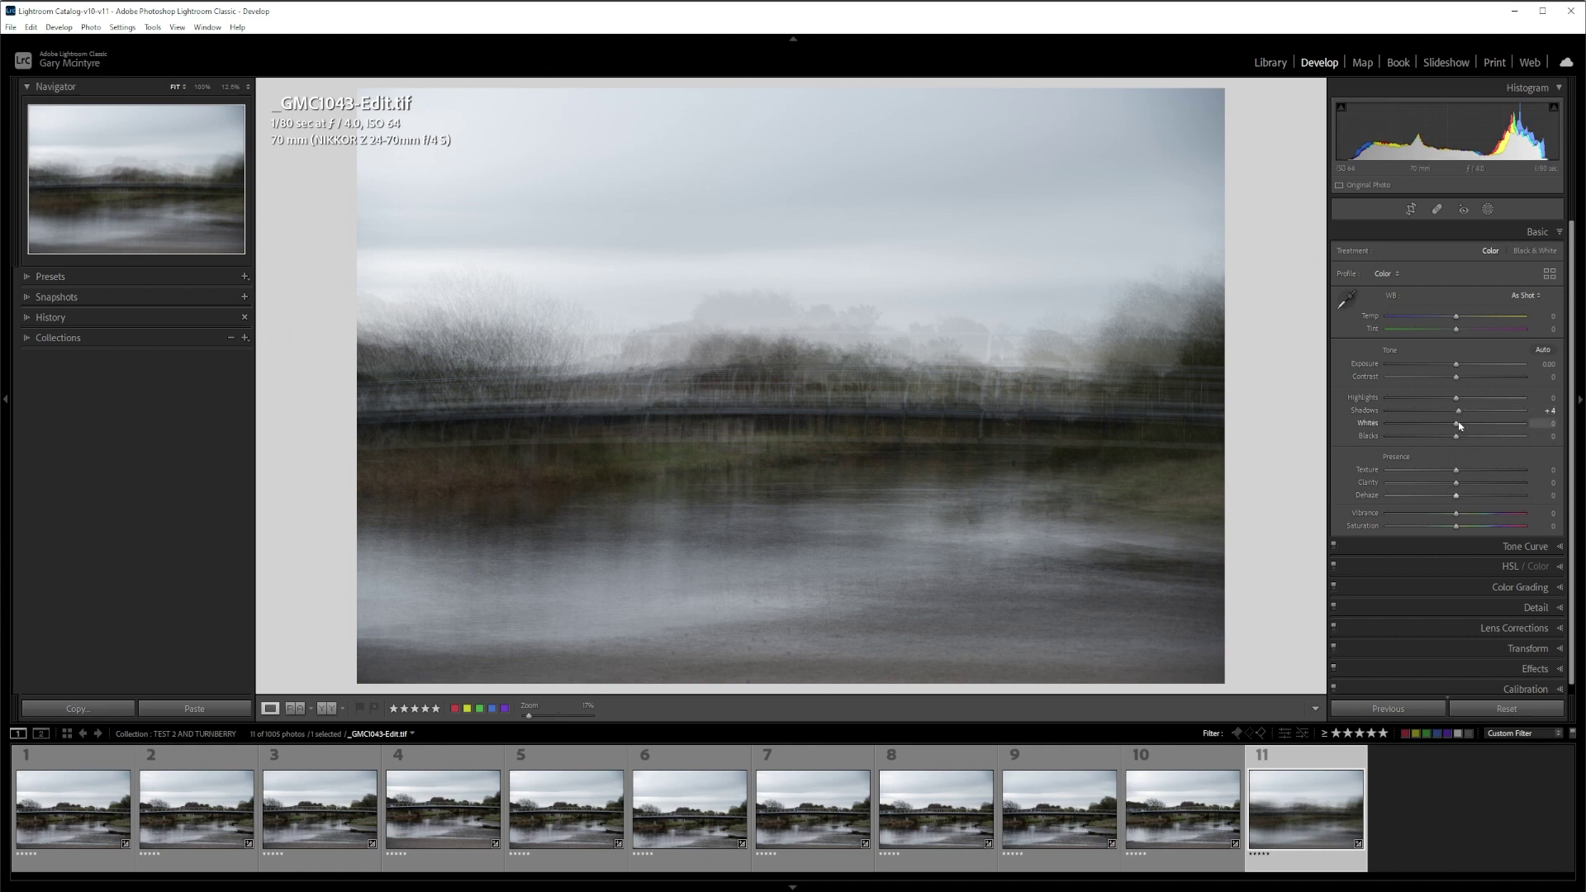
{"action": "left_click_drag", "start_coordinate": [1458, 403], "coordinate": [1475, 402]}
{"action": "left_click", "coordinate": [50, 277]}
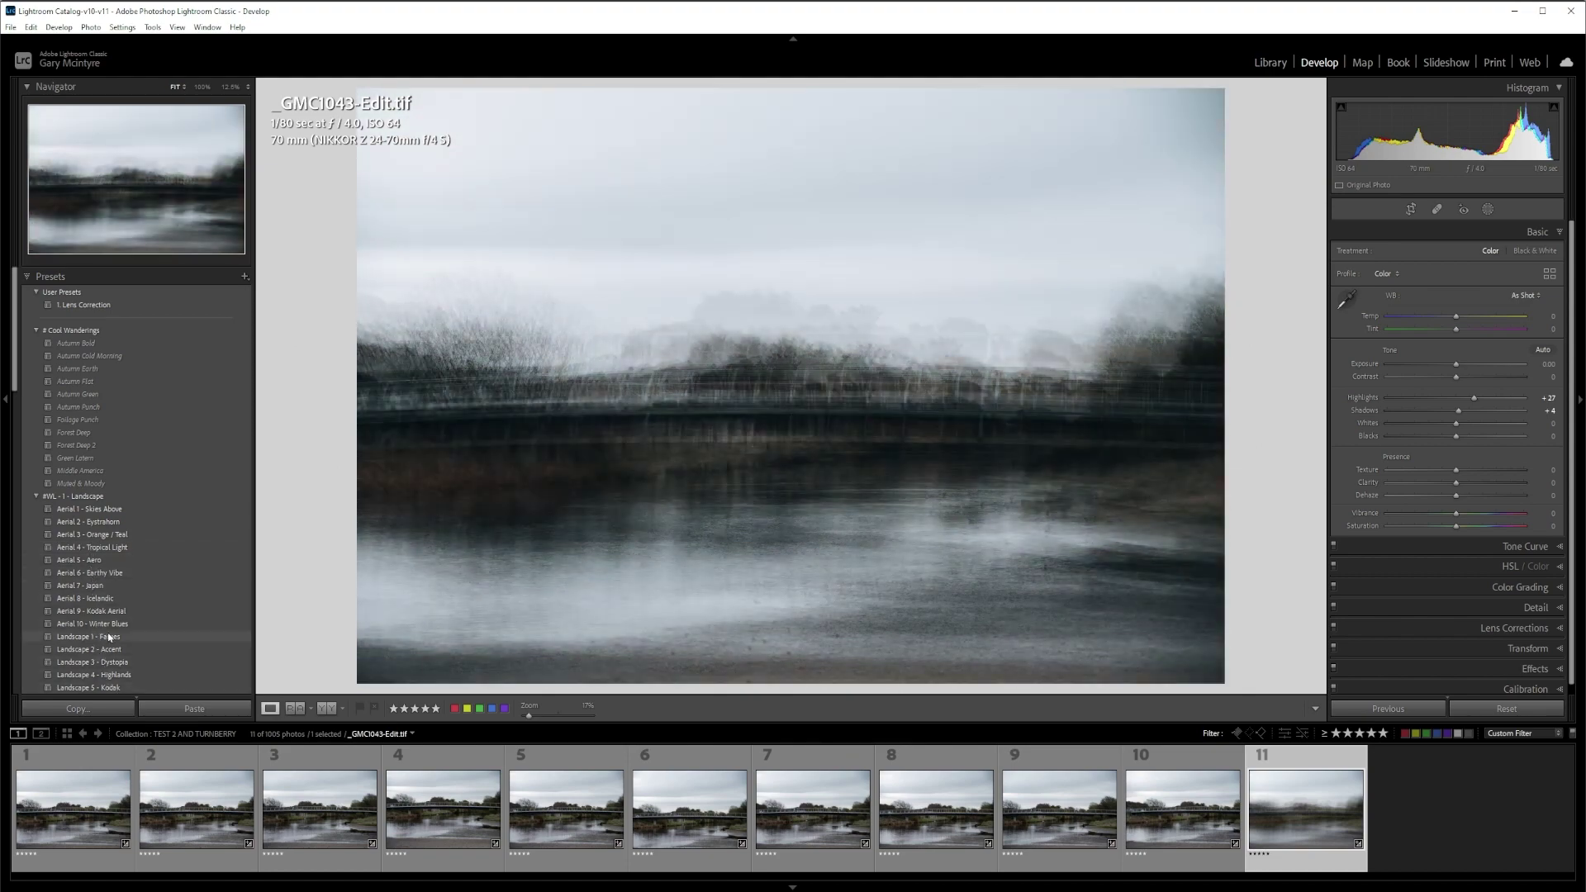
Step: Apply the Landscape 18 - Faroese Heat preset, then lower Highlights to -90
{"action": "scroll", "coordinate": [108, 595], "scroll_direction": "down", "scroll_amount": 4}
{"action": "left_click", "coordinate": [121, 552]}
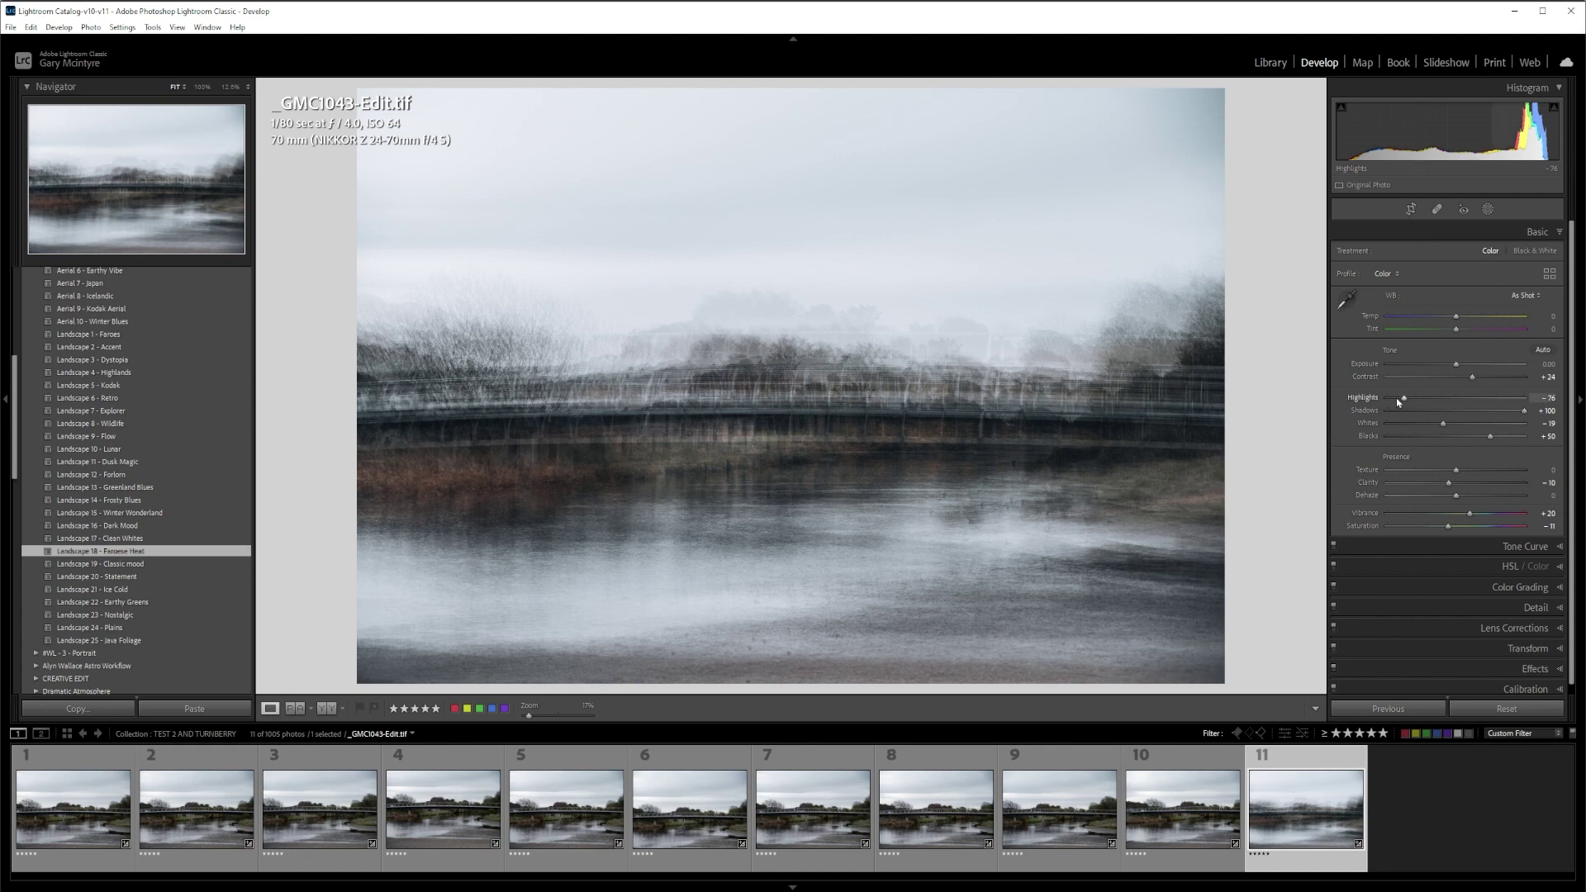
{"action": "left_click_drag", "start_coordinate": [1402, 402], "coordinate": [1395, 400]}
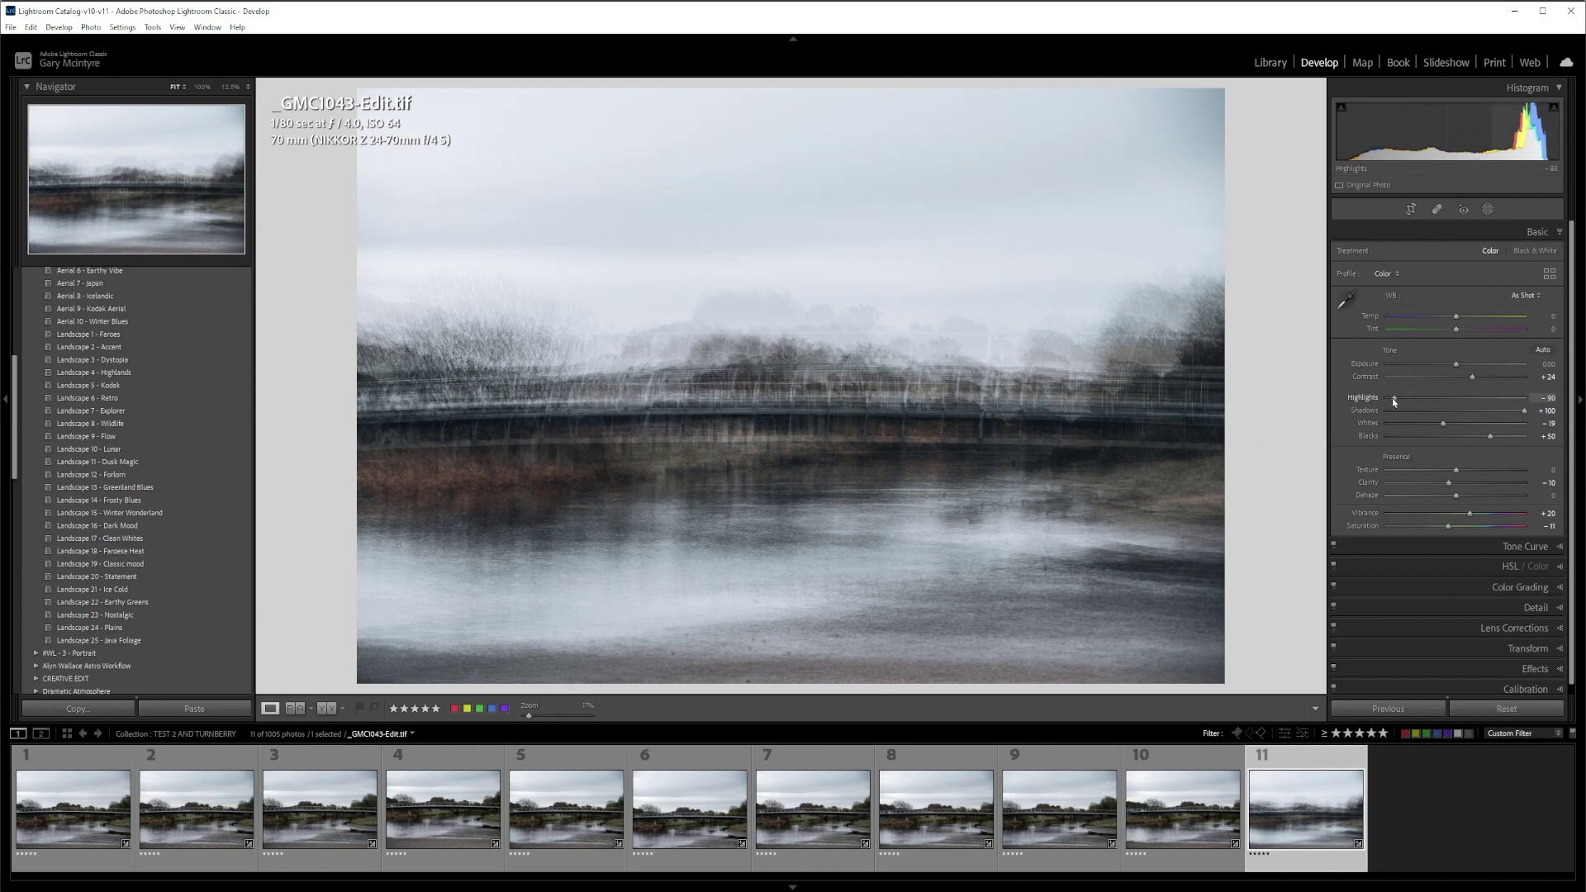
Step: Draw a linear gradient from the photo top to the trees with Exposure -0.07 and Contrast 13
{"action": "left_click", "coordinate": [1488, 212]}
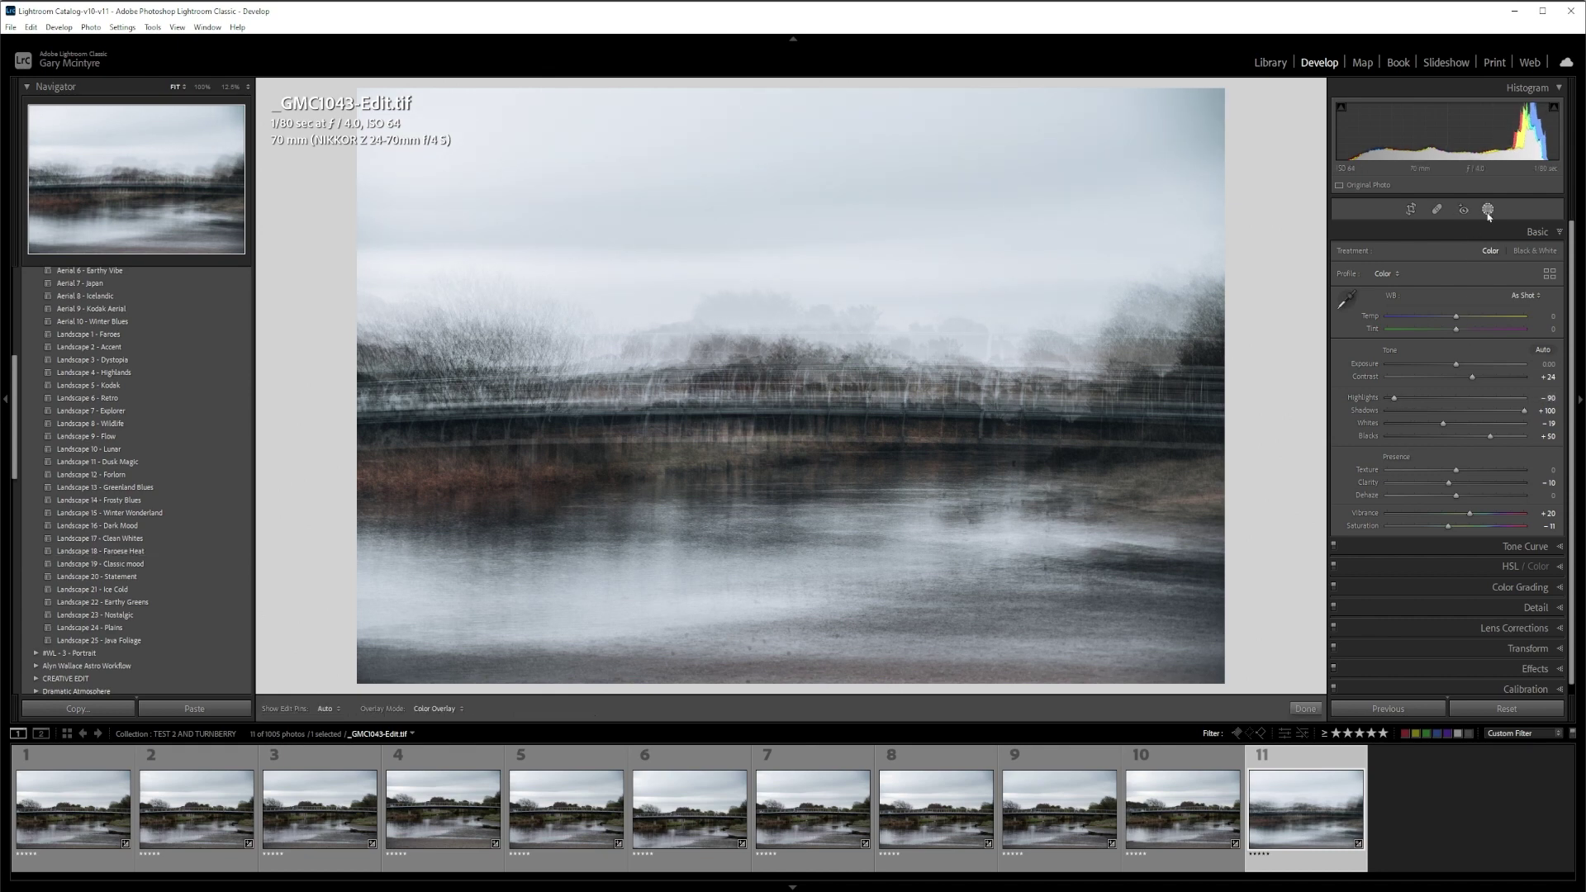
{"action": "left_click", "coordinate": [1364, 306]}
{"action": "left_click_drag", "start_coordinate": [748, 174], "coordinate": [750, 364]}
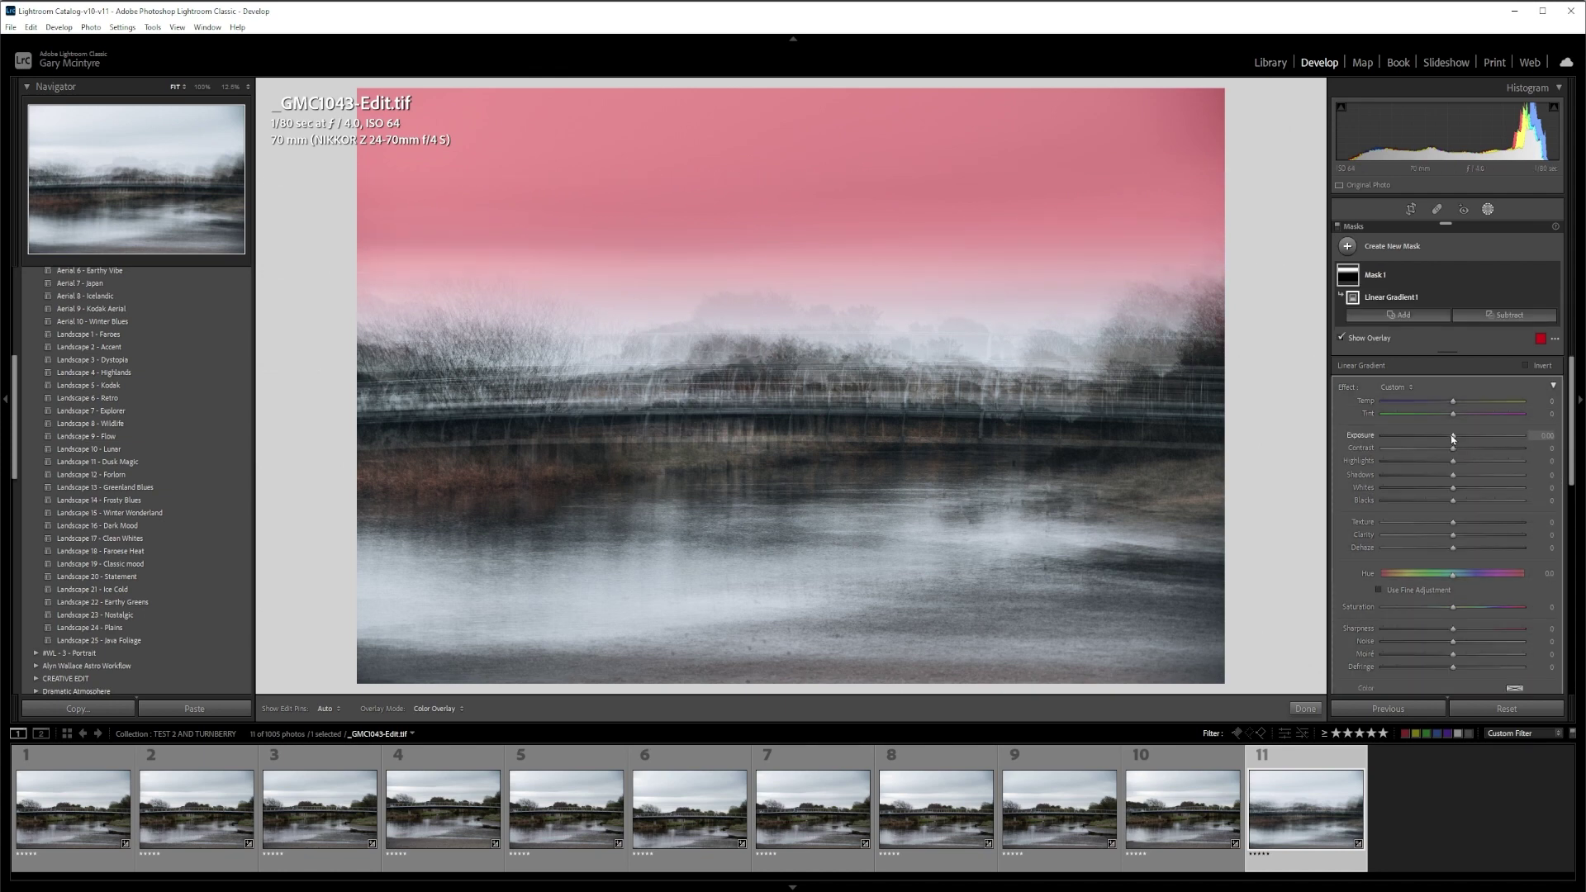
{"action": "left_click_drag", "start_coordinate": [1454, 437], "coordinate": [1441, 435]}
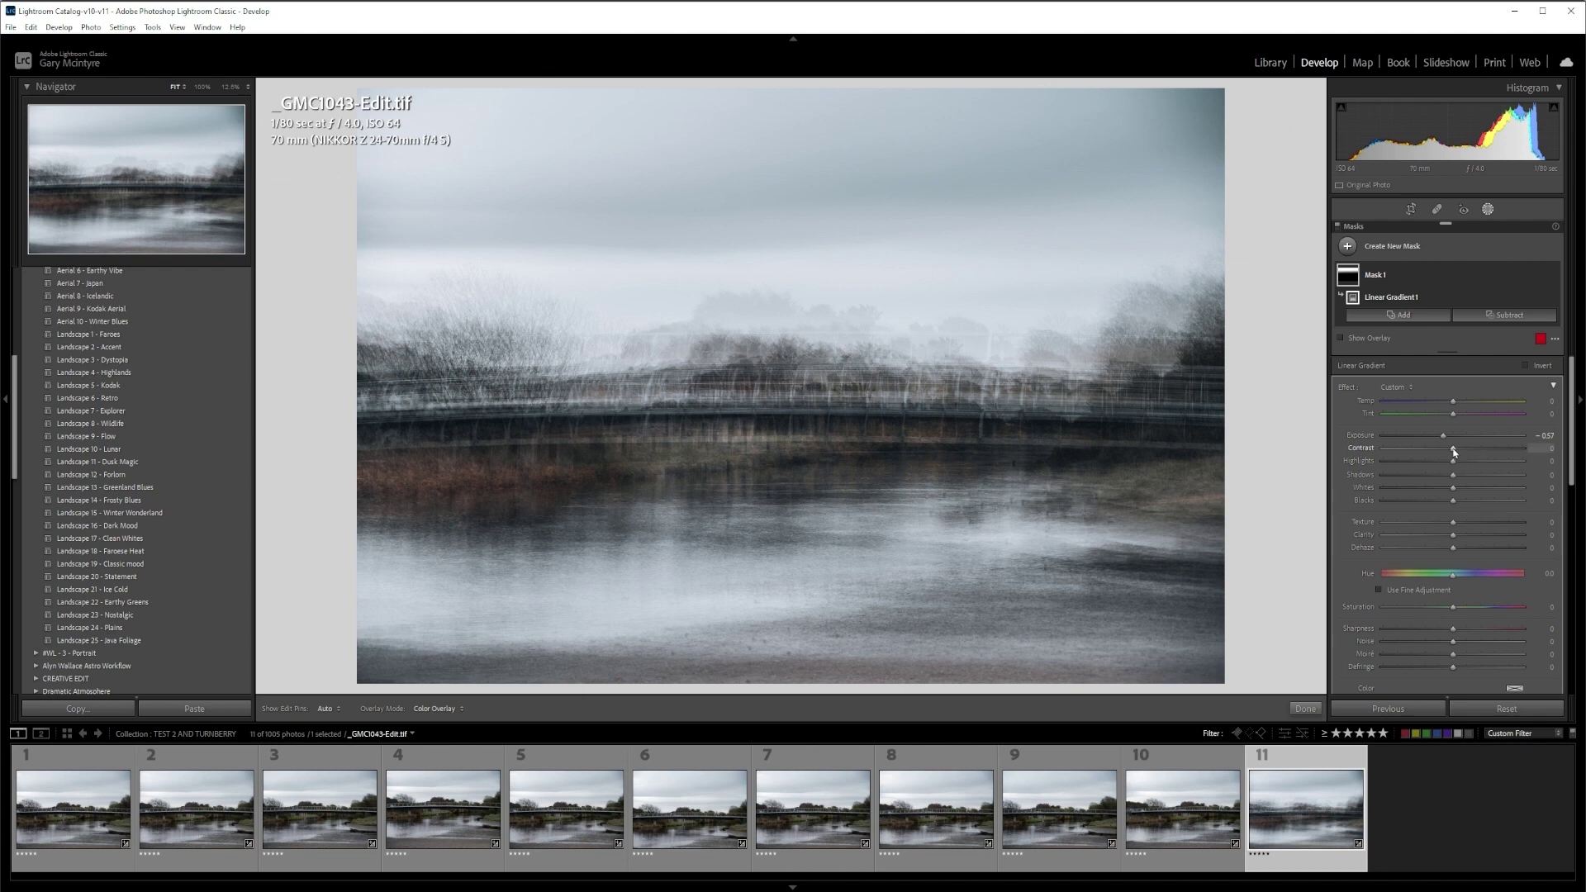
{"action": "left_click_drag", "start_coordinate": [1454, 451], "coordinate": [1464, 451]}
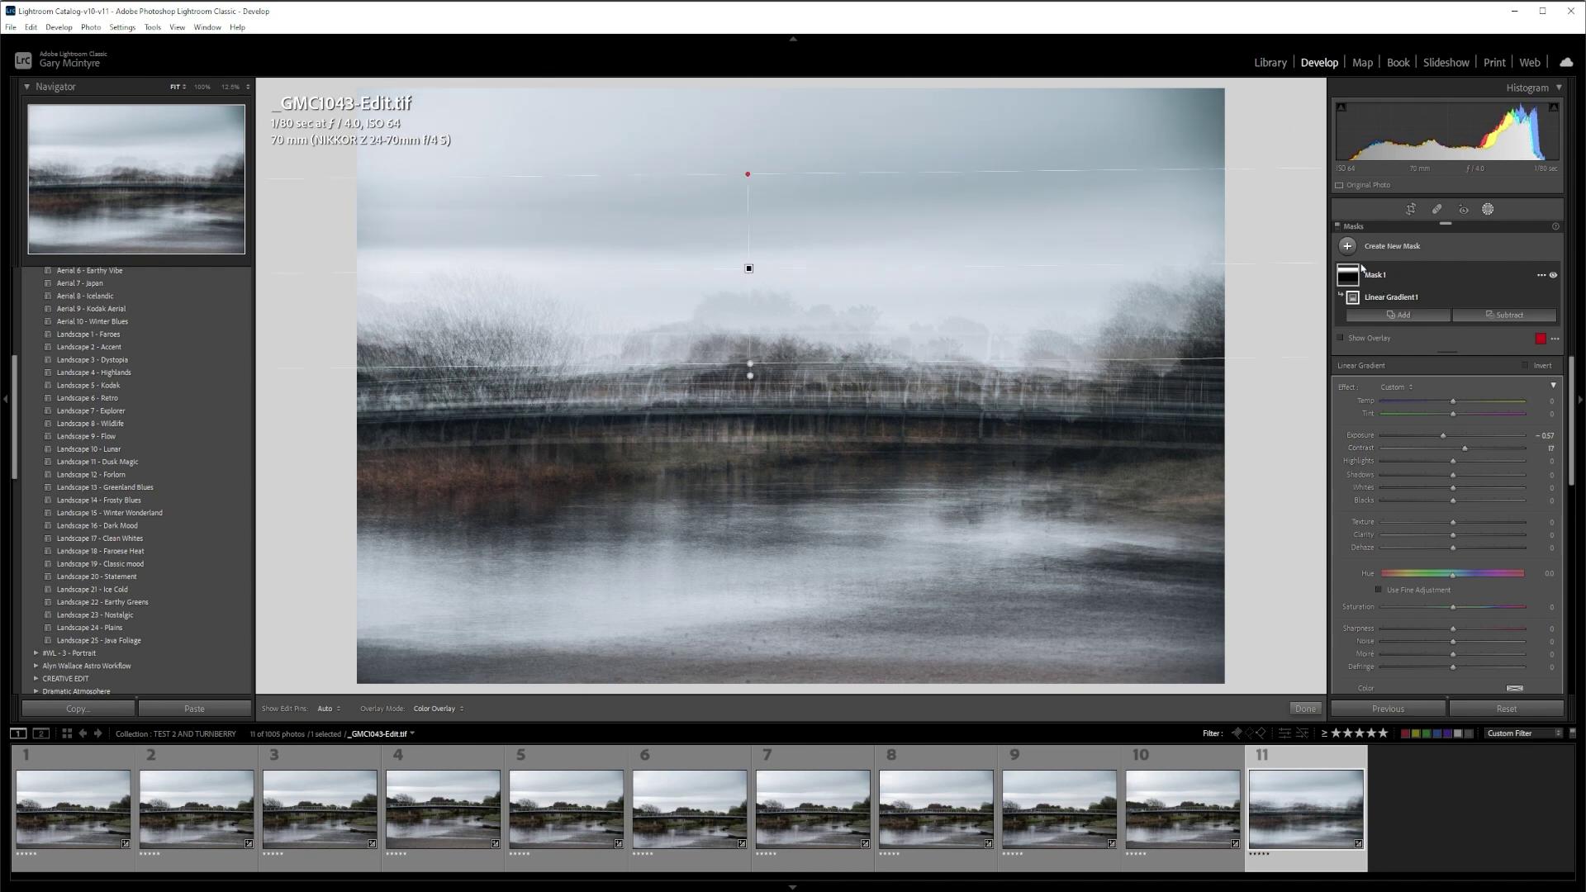
Step: Crop the blended image to a 16 x 9 ratio and shift the photo upward in the frame
{"action": "left_click", "coordinate": [1488, 210]}
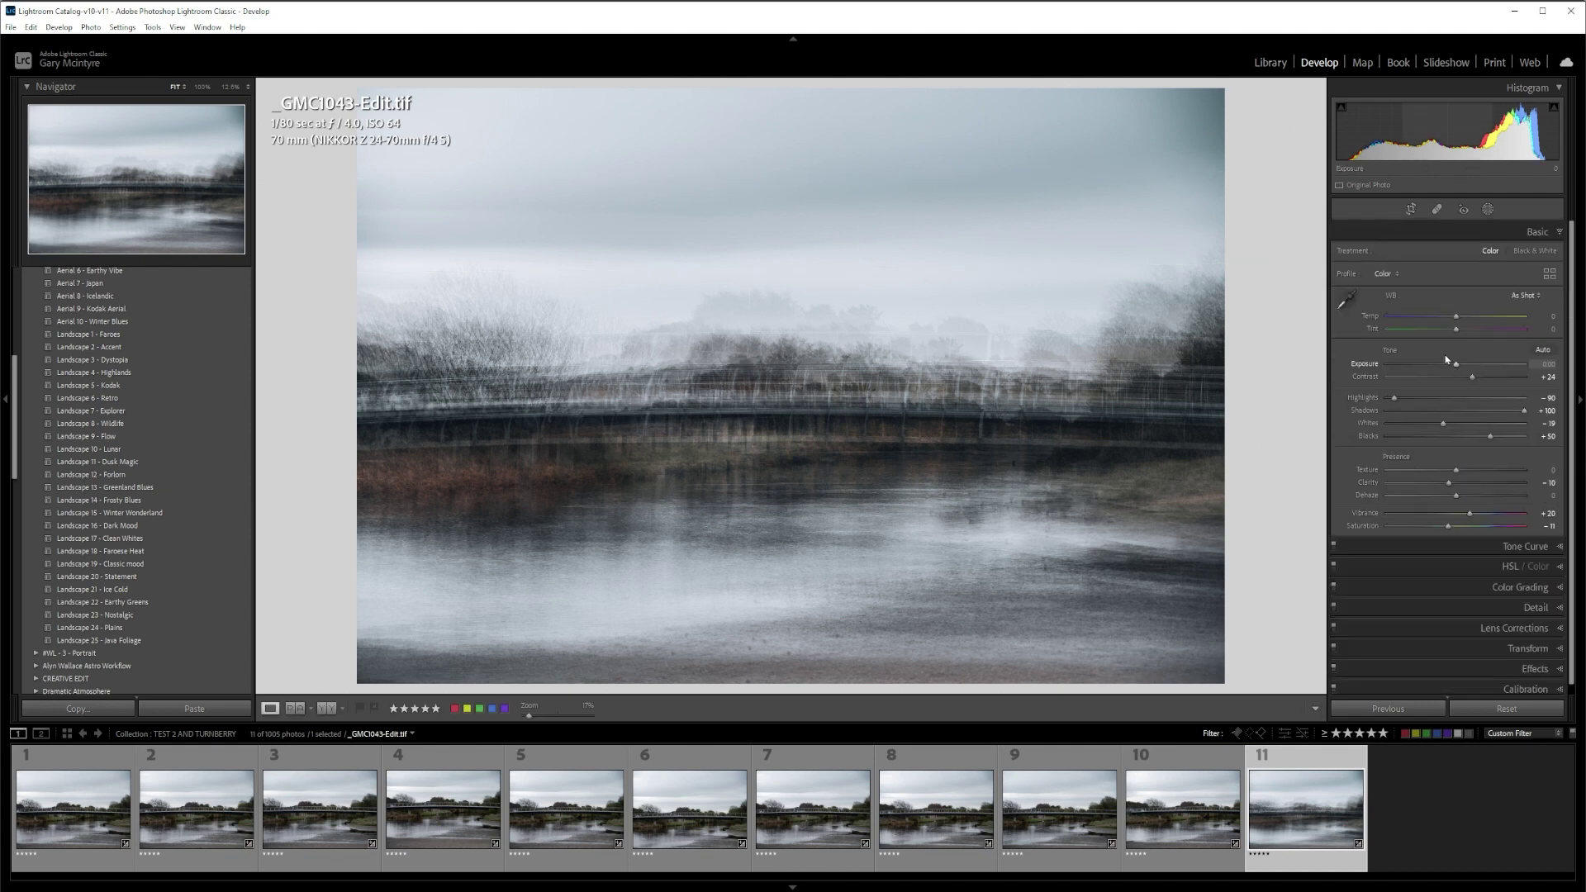
{"action": "left_click", "coordinate": [1412, 210]}
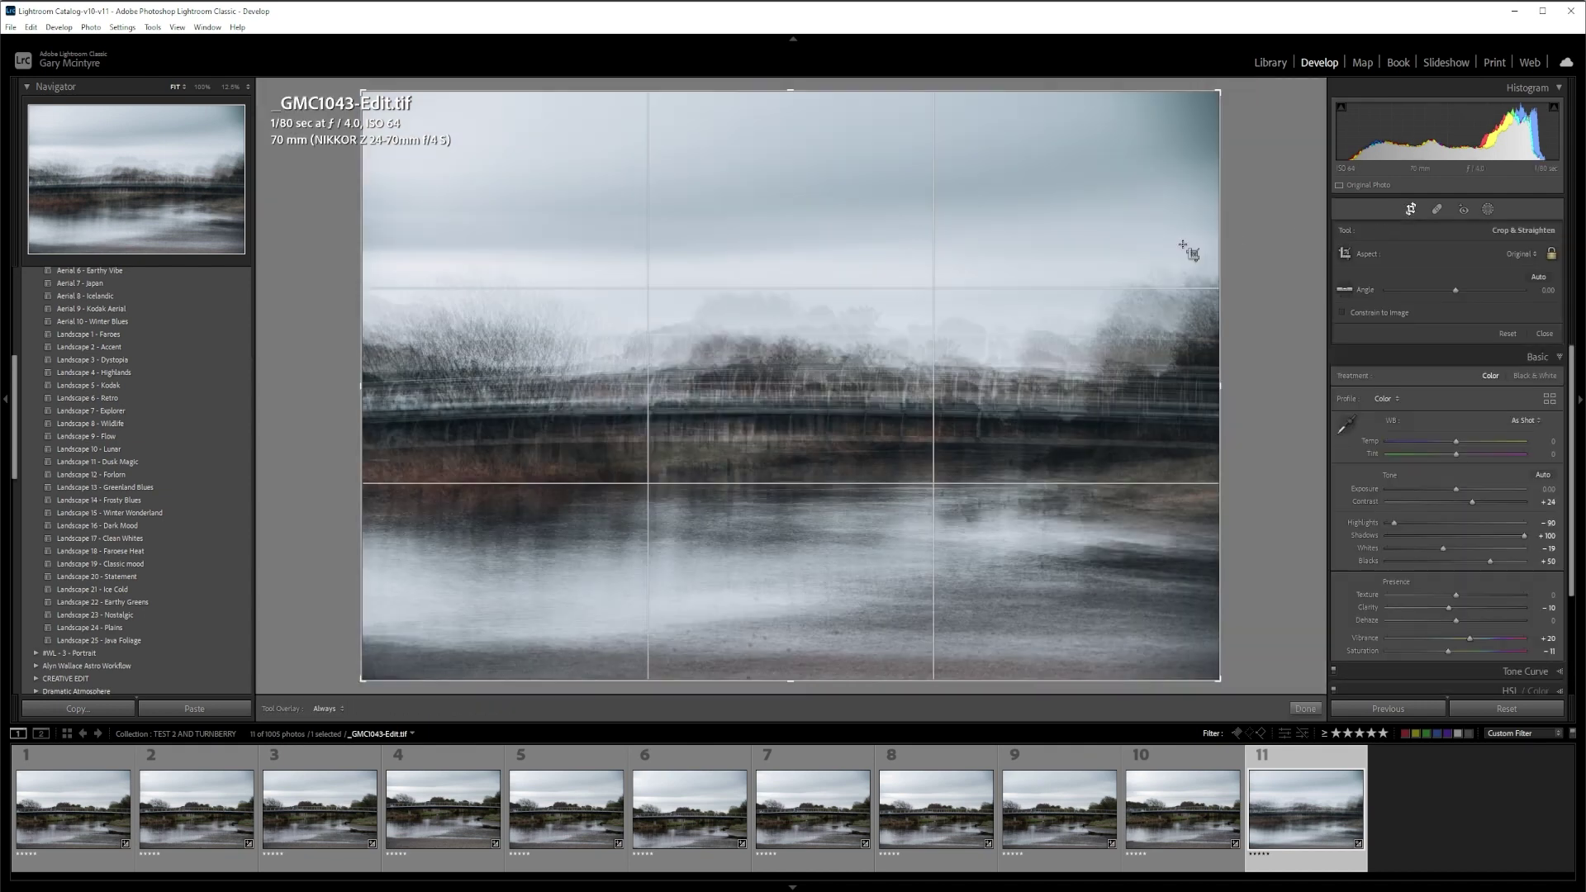
{"action": "left_click", "coordinate": [1520, 258]}
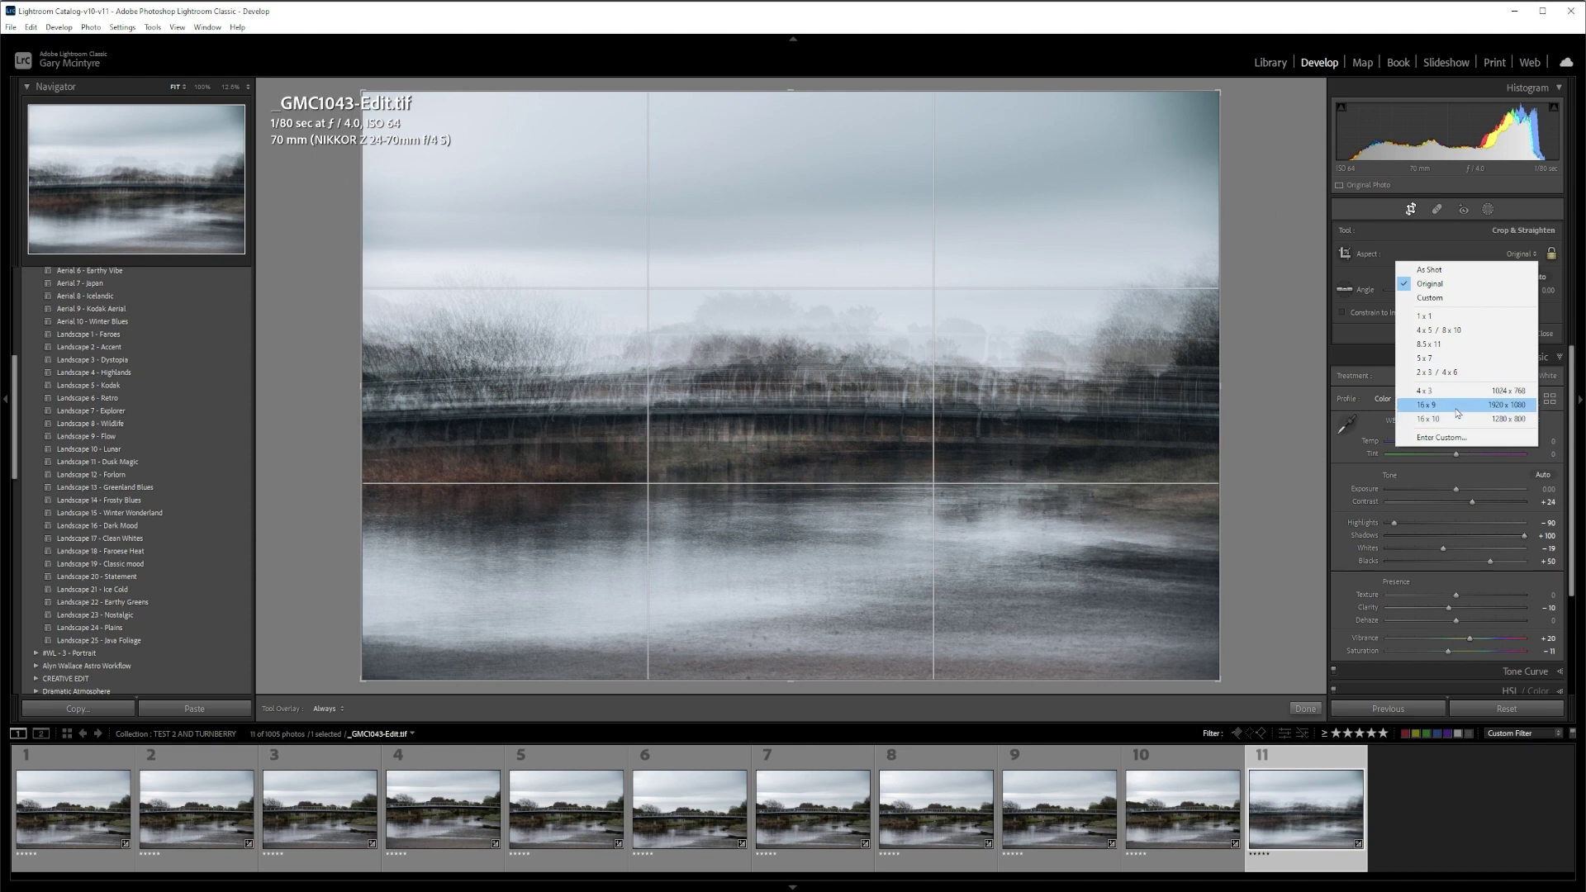
{"action": "left_click", "coordinate": [1457, 411]}
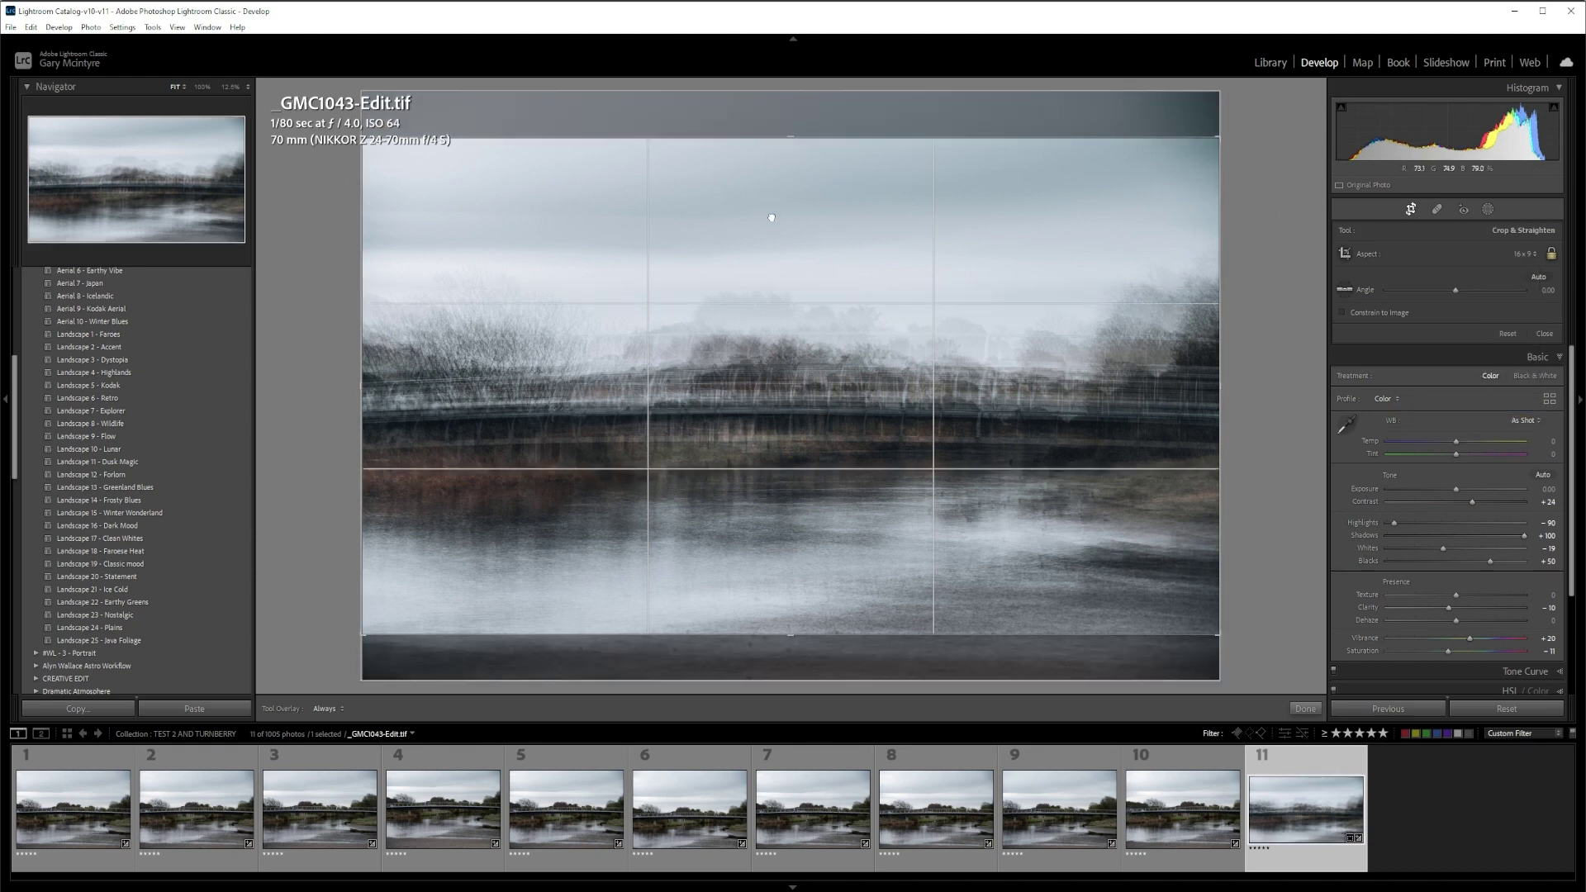
{"action": "left_click_drag", "start_coordinate": [771, 218], "coordinate": [770, 192]}
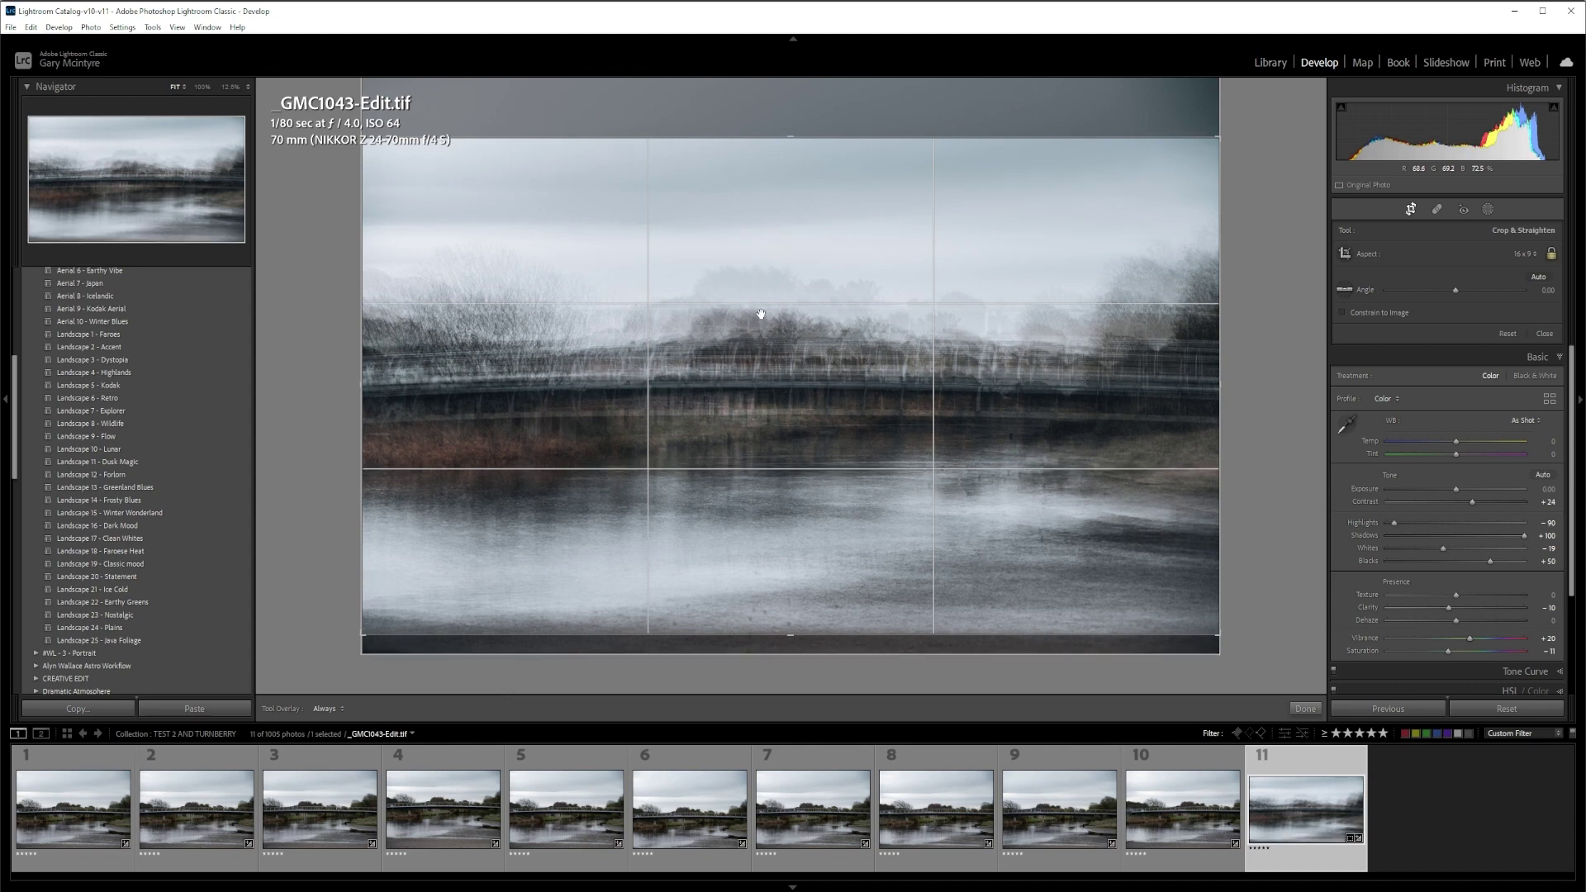
Step: Commit the crop and set Detail sharpening to Amount 77 with Masking 55
{"action": "key", "text": "Return"}
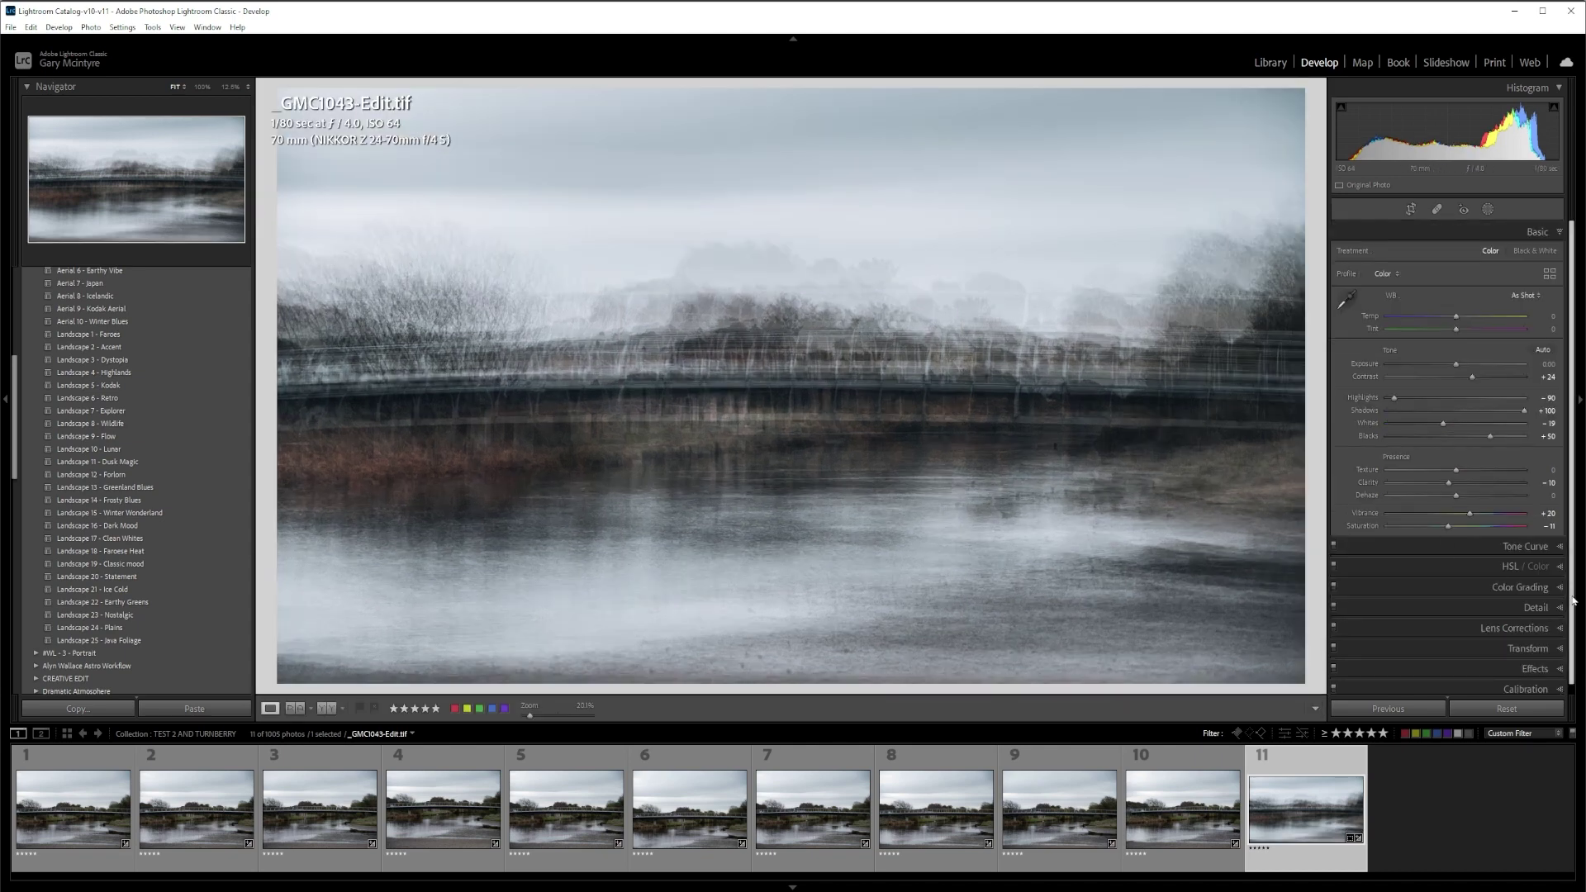
{"action": "left_click", "coordinate": [1560, 609]}
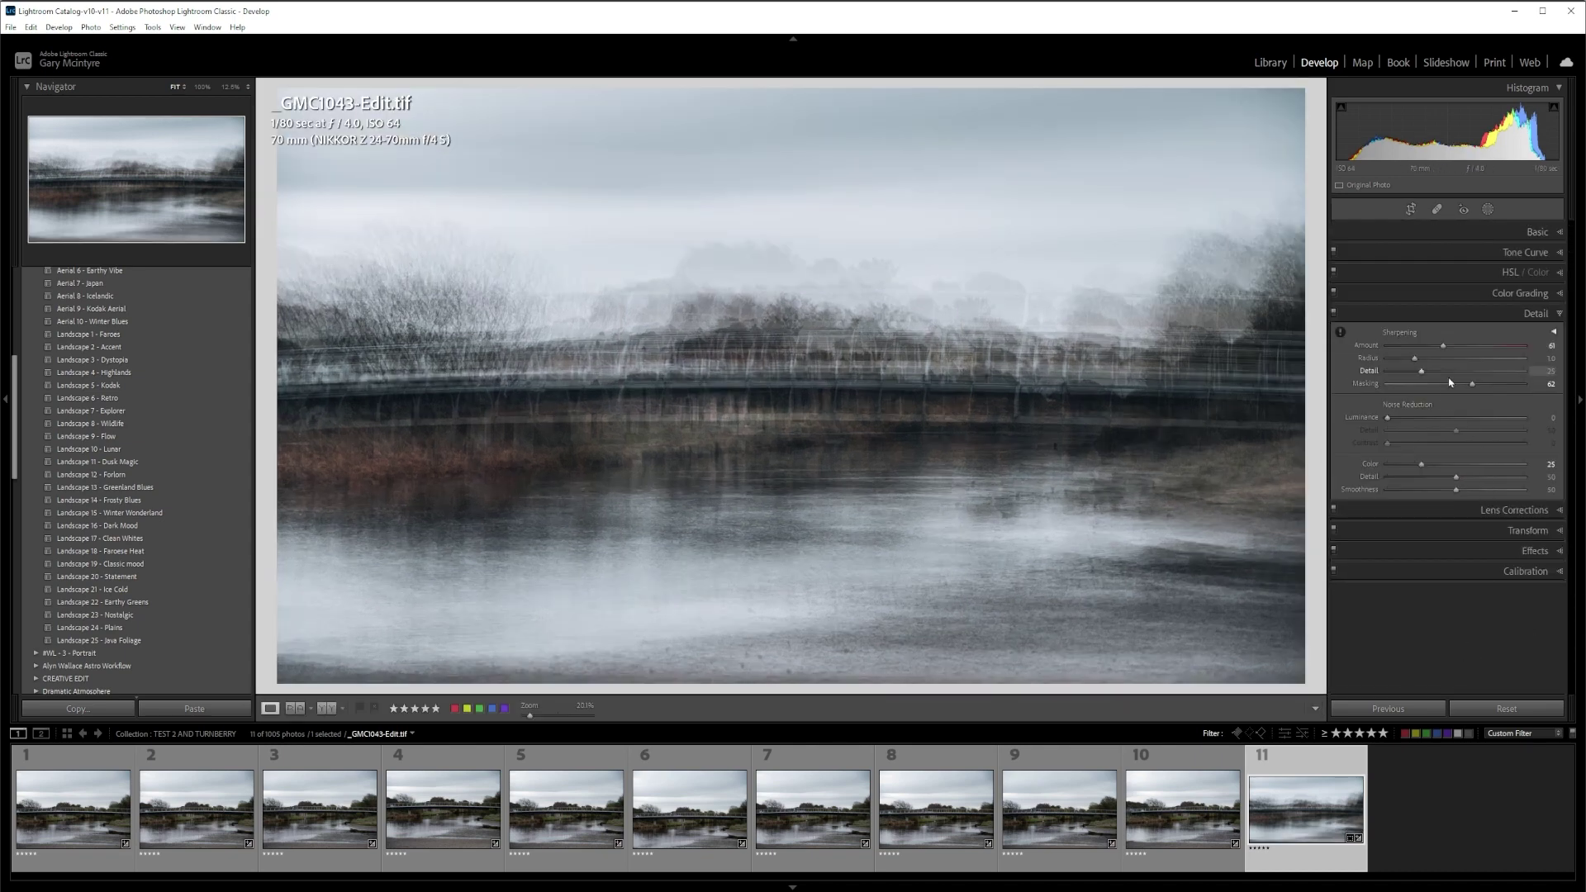
{"action": "key", "text": "alt"}
{"action": "left_click_drag", "start_coordinate": [1473, 389], "coordinate": [1457, 348]}
{"action": "left_click_drag", "start_coordinate": [1459, 350], "coordinate": [1462, 350]}
{"action": "left_click", "coordinate": [4, 403]}
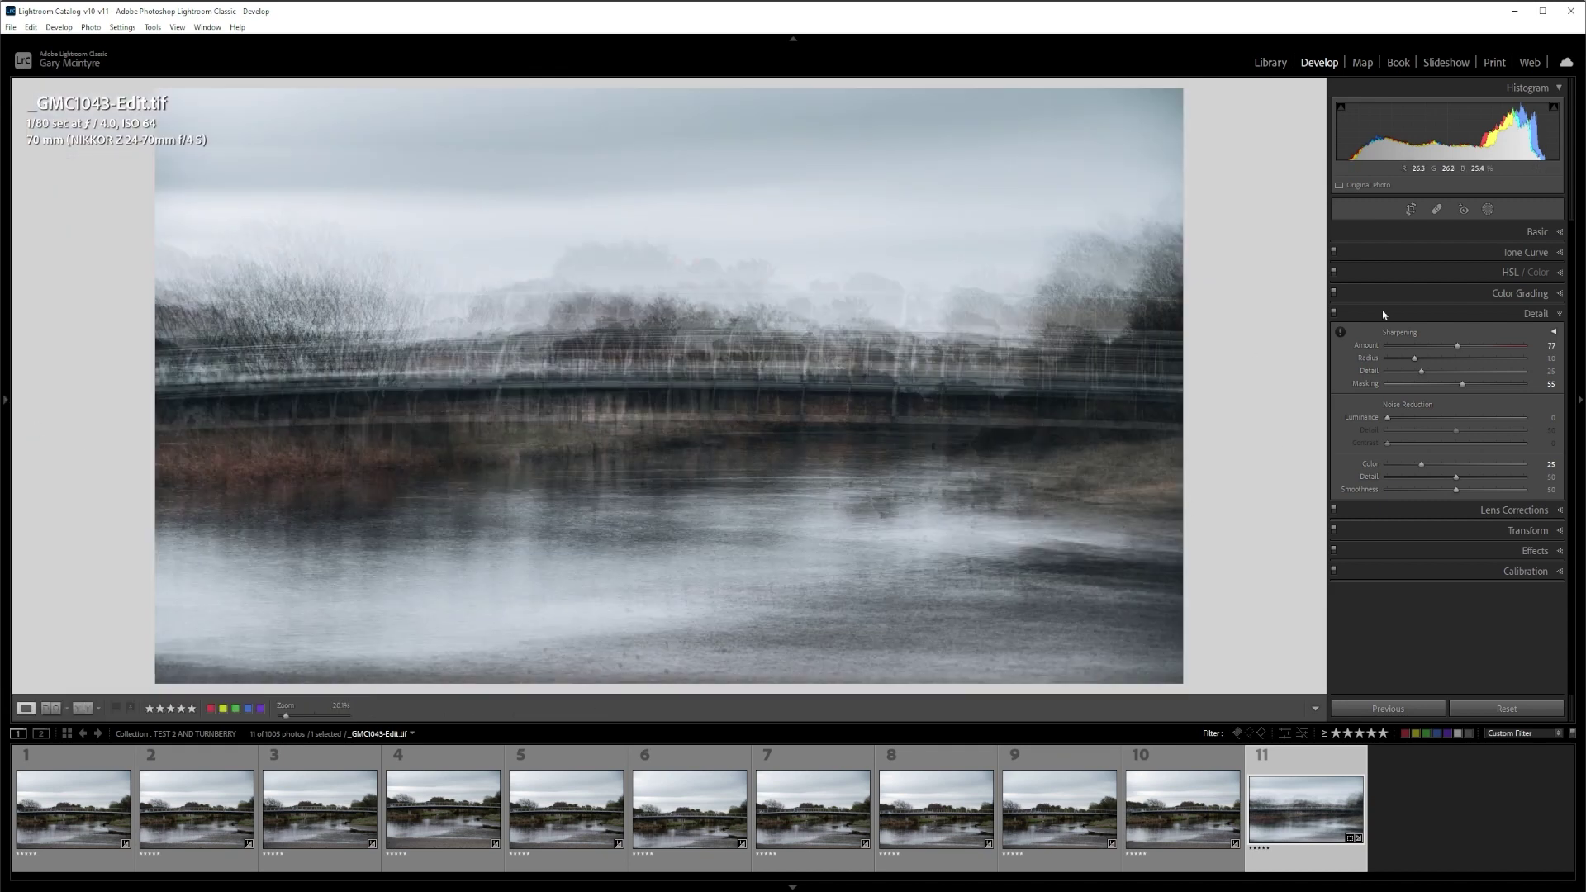
Step: Place a radial gradient over the left river, boosting Saturation and lifting Highlights to 15
{"action": "left_click", "coordinate": [1488, 209]}
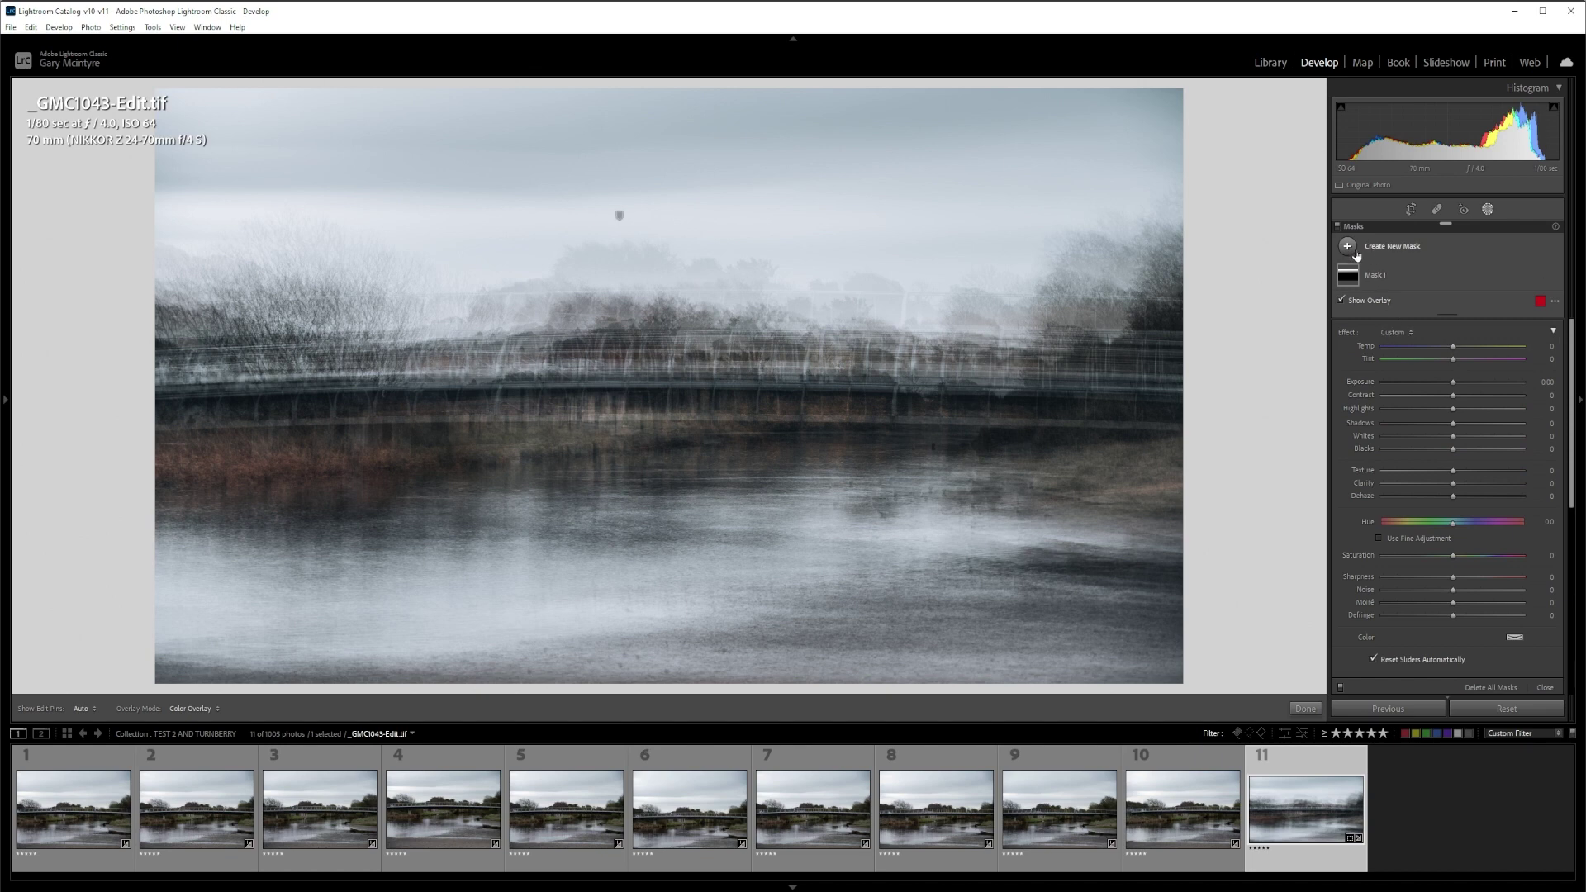
{"action": "left_click", "coordinate": [1347, 246]}
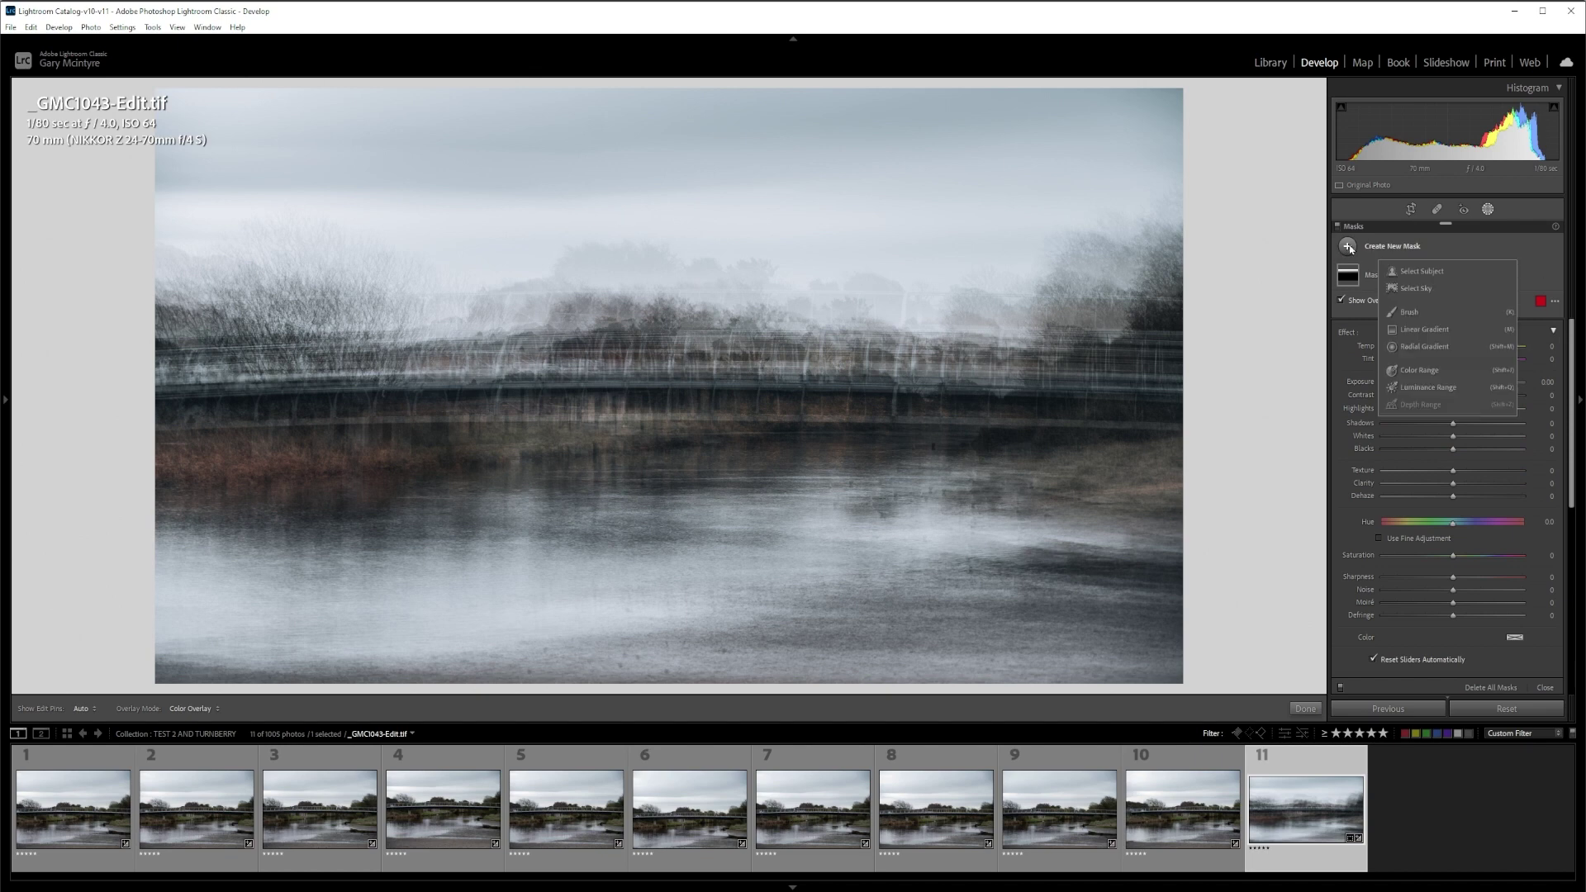
{"action": "left_click", "coordinate": [1413, 349]}
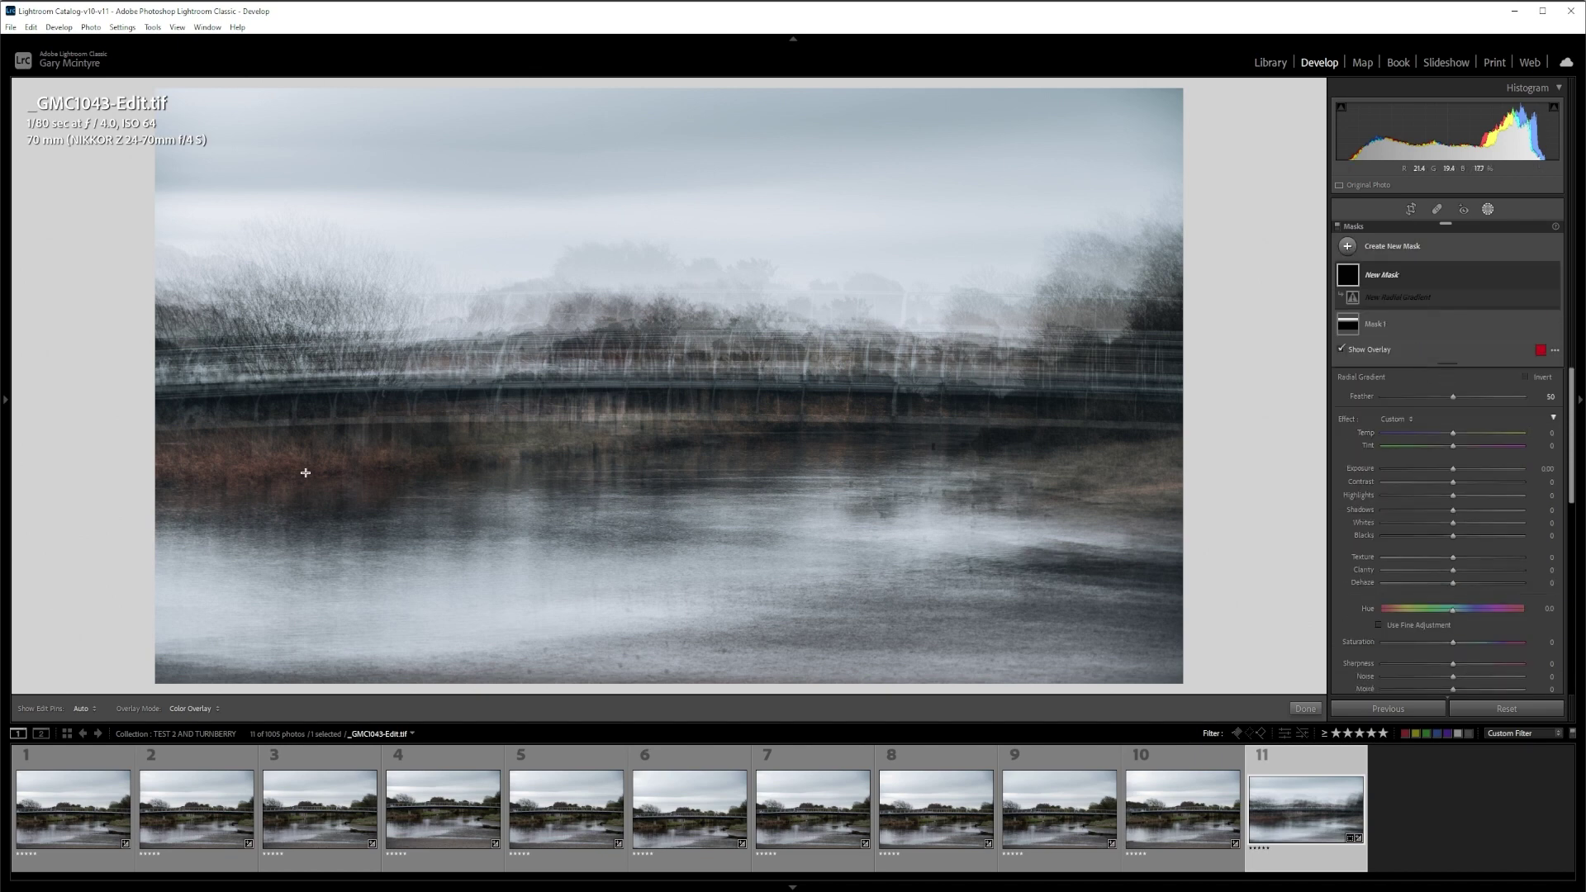
{"action": "left_click_drag", "start_coordinate": [291, 466], "coordinate": [439, 499]}
{"action": "left_click_drag", "start_coordinate": [287, 463], "coordinate": [316, 464]}
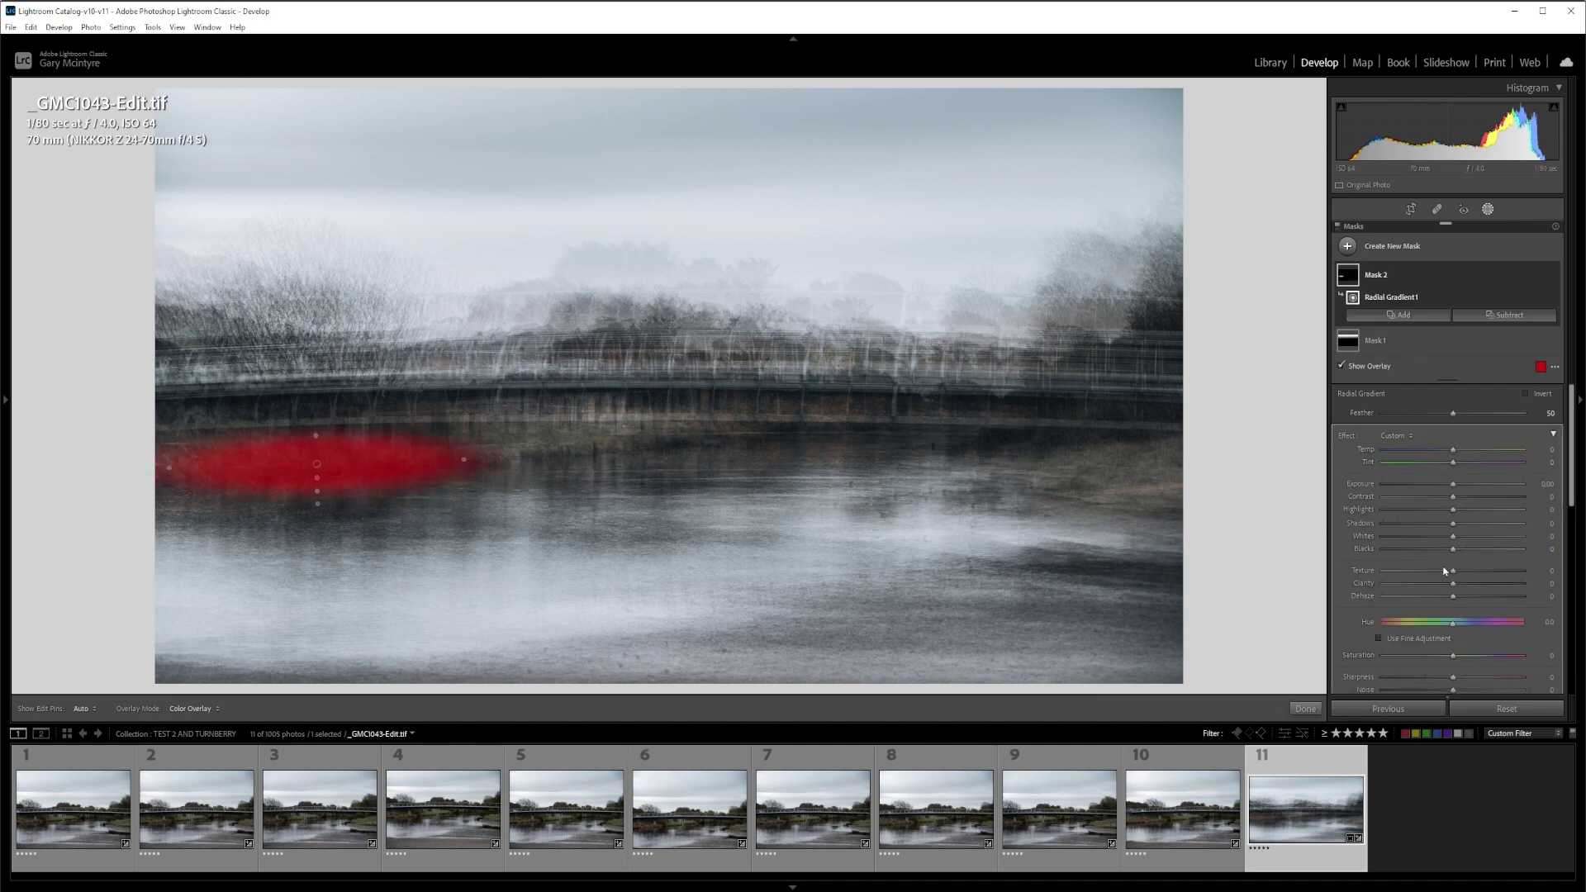
{"action": "mouse_move", "coordinate": [1454, 658]}
{"action": "left_mouse_down"}
{"action": "mouse_move", "coordinate": [1365, 651]}
{"action": "mouse_move", "coordinate": [1474, 655]}
{"action": "left_mouse_up"}
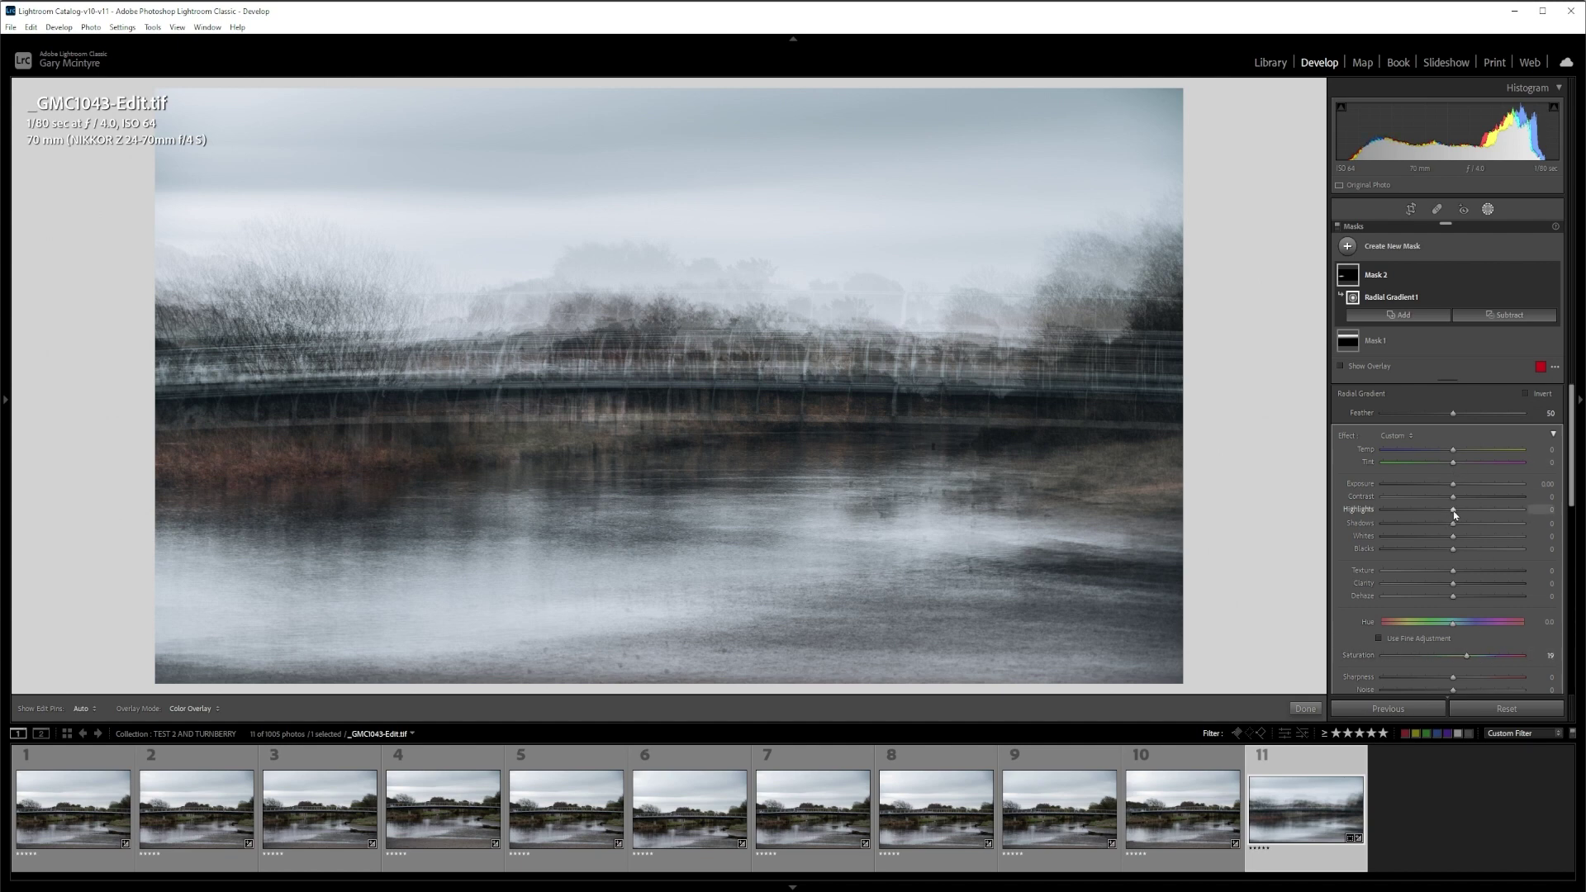
{"action": "left_click_drag", "start_coordinate": [1459, 511], "coordinate": [1465, 510]}
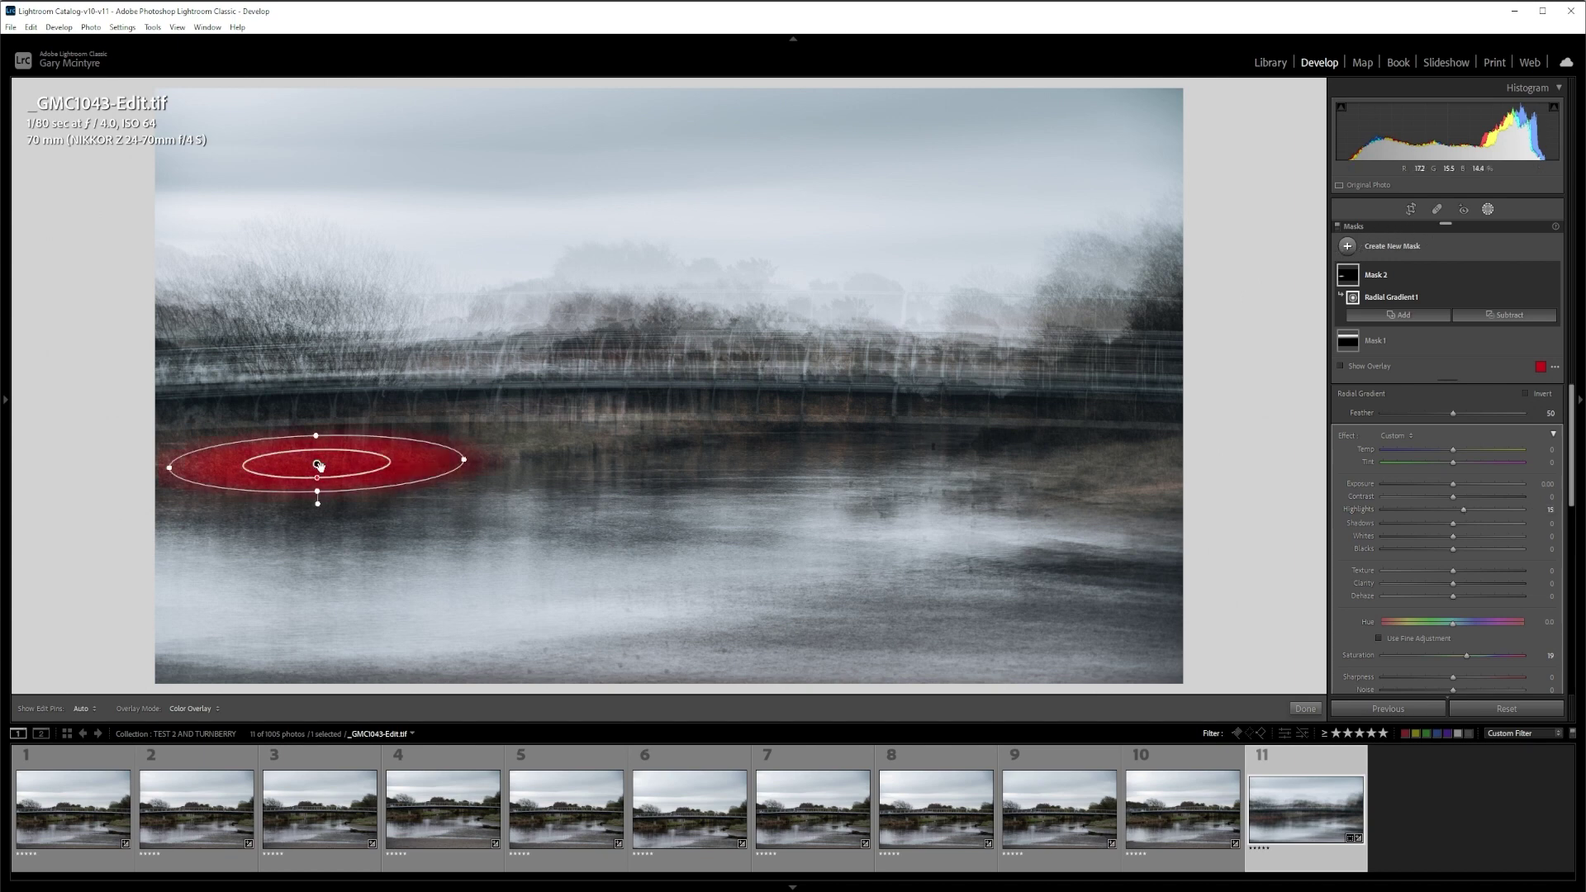
Step: Duplicate 'Radial Gradient 1' and move the copy along the river beneath the bridge's centre
{"action": "right_click", "coordinate": [318, 465]}
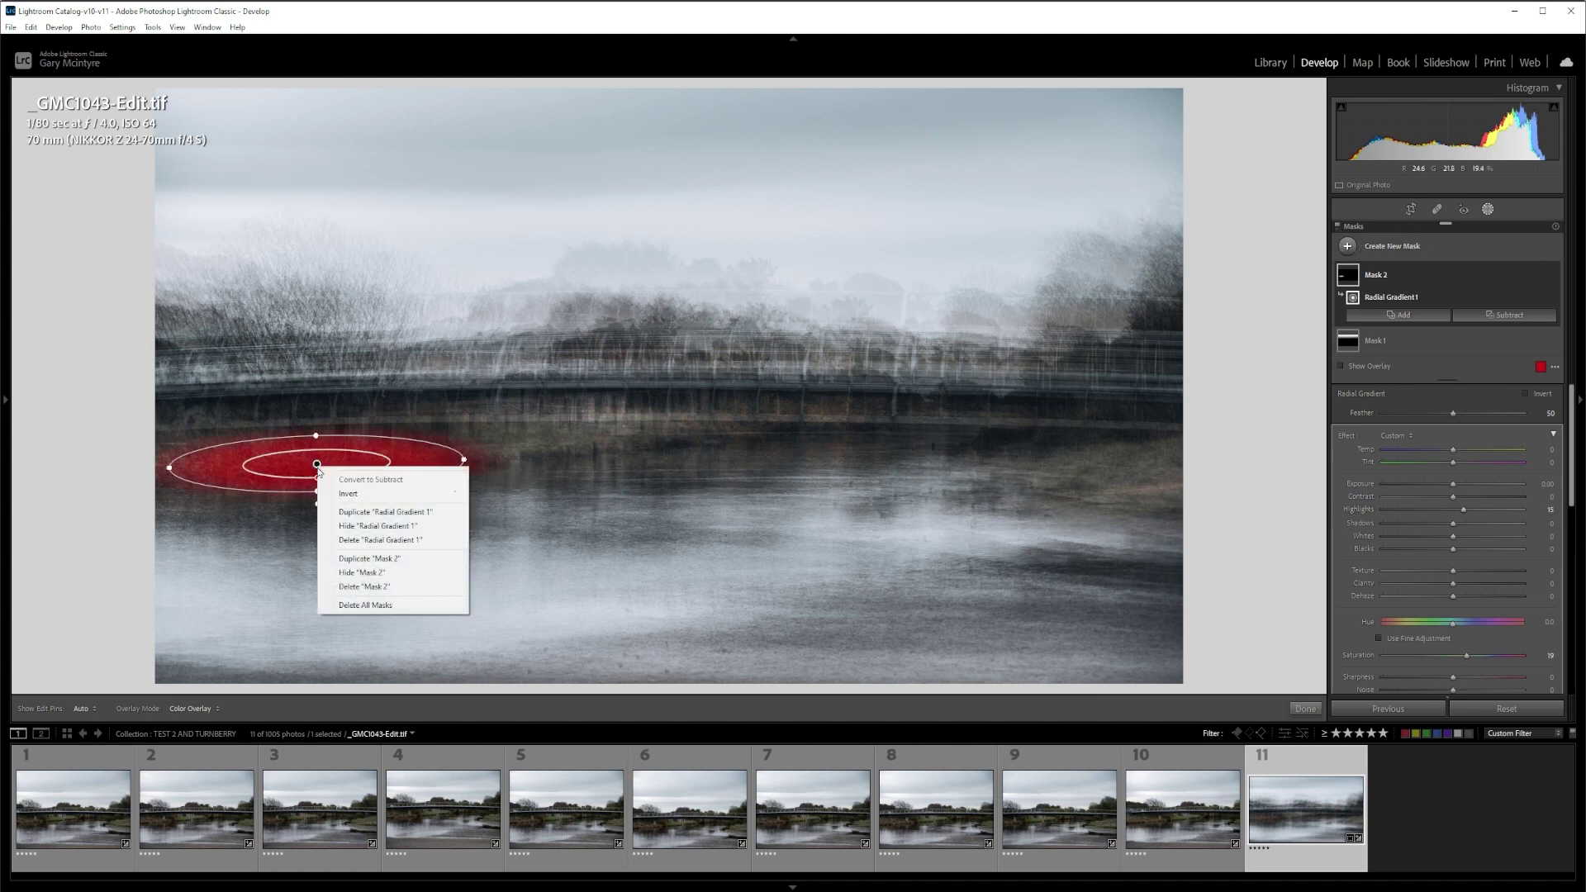
{"action": "left_click", "coordinate": [355, 513]}
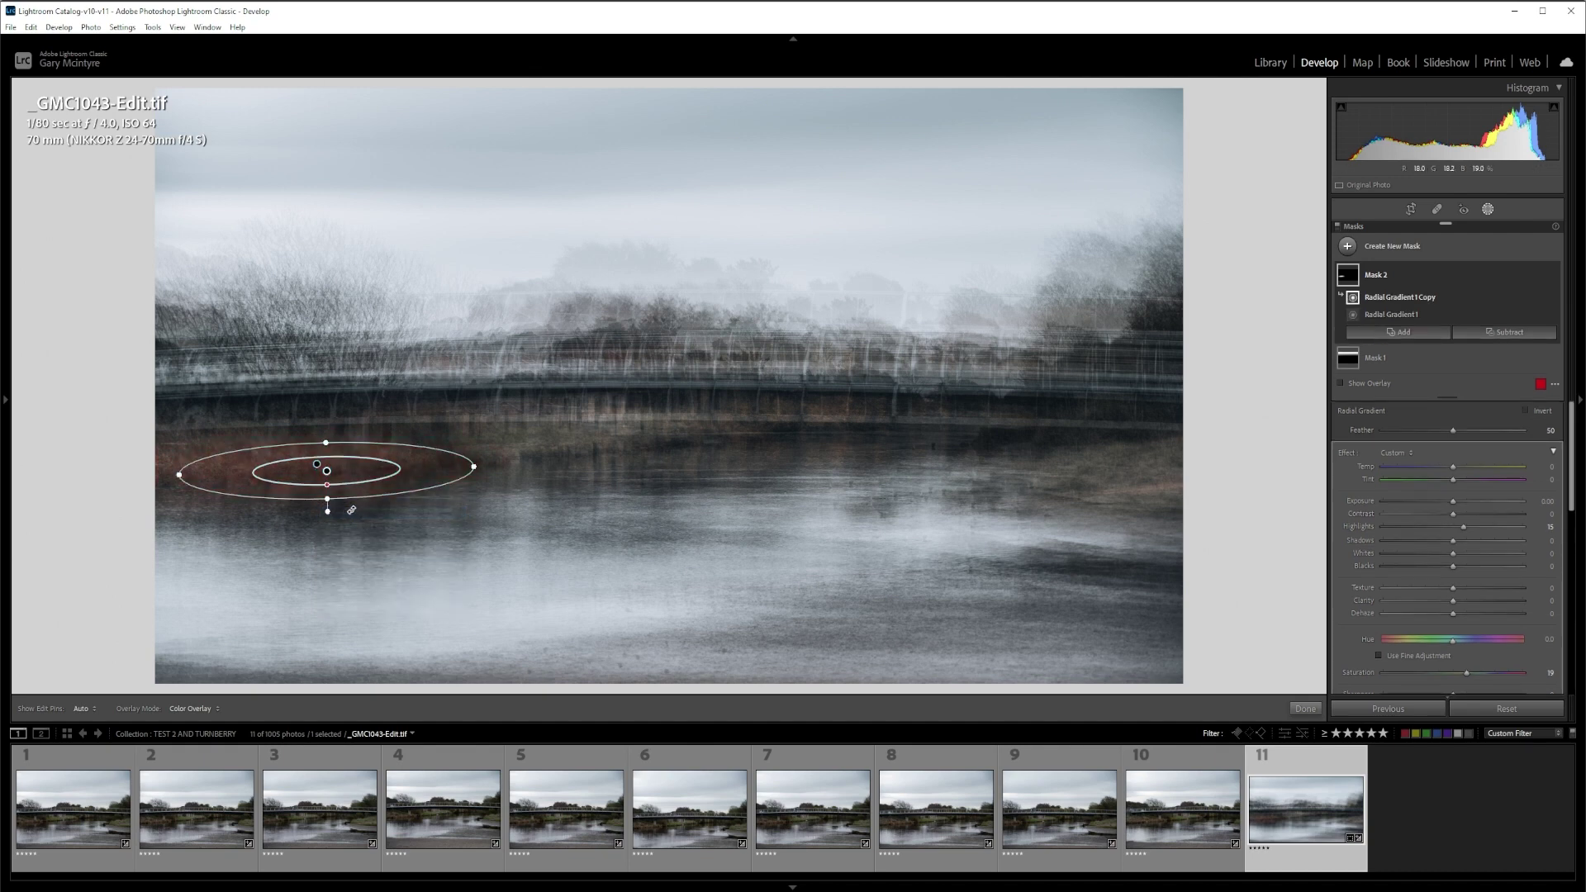
{"action": "left_click_drag", "start_coordinate": [350, 468], "coordinate": [793, 423]}
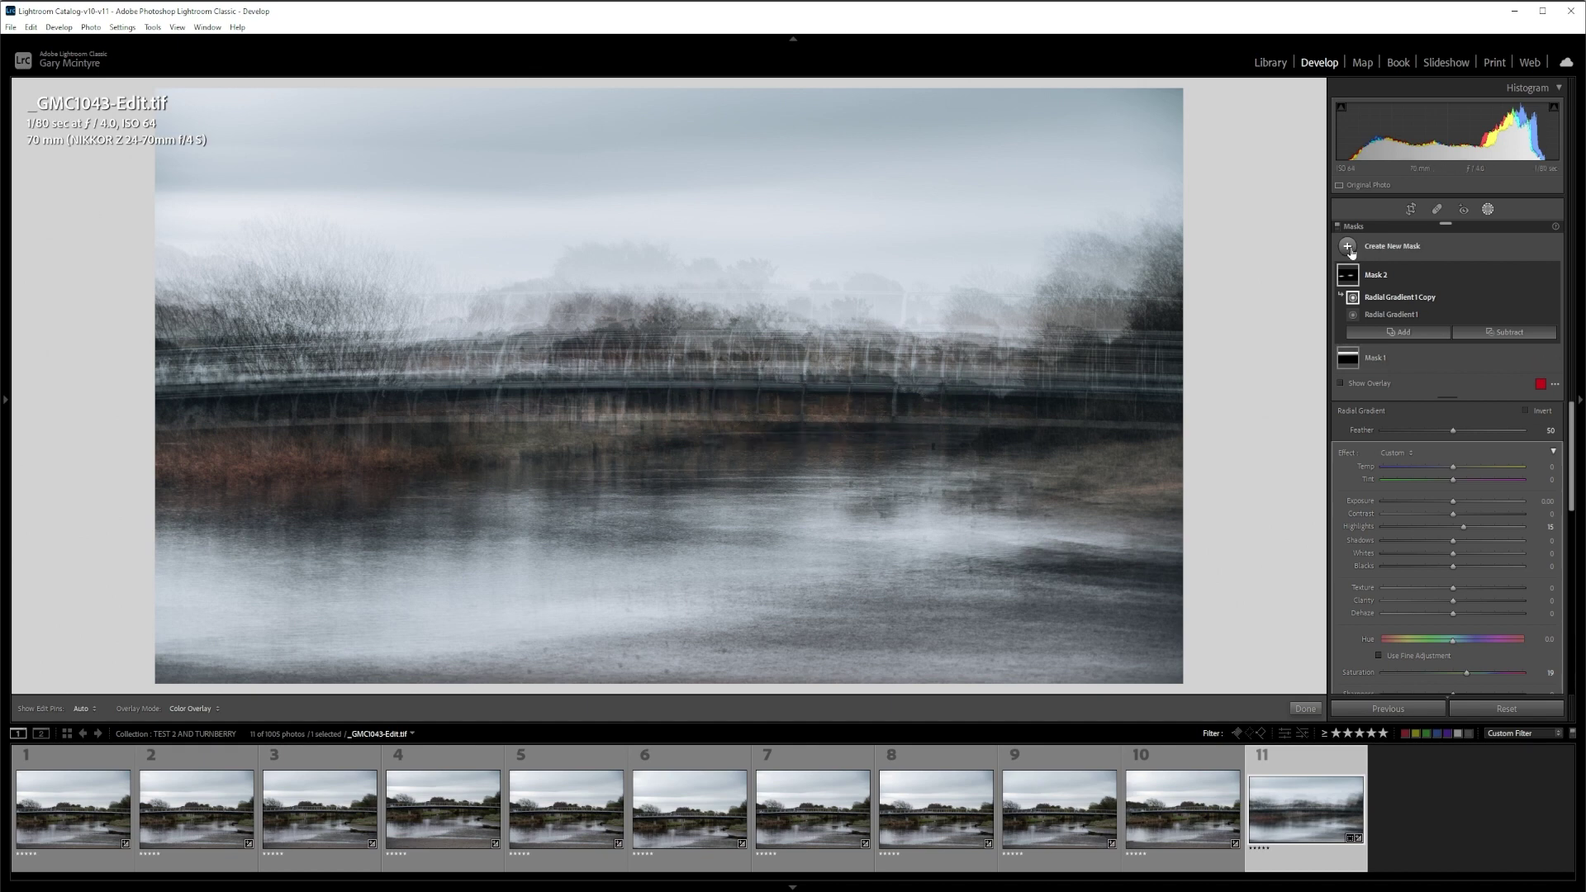
Step: Add a new radial gradient mask, drawn wide and centred across the bridge
{"action": "left_click", "coordinate": [1380, 253]}
{"action": "left_click", "coordinate": [1418, 347]}
{"action": "left_click_drag", "start_coordinate": [535, 375], "coordinate": [1241, 443]}
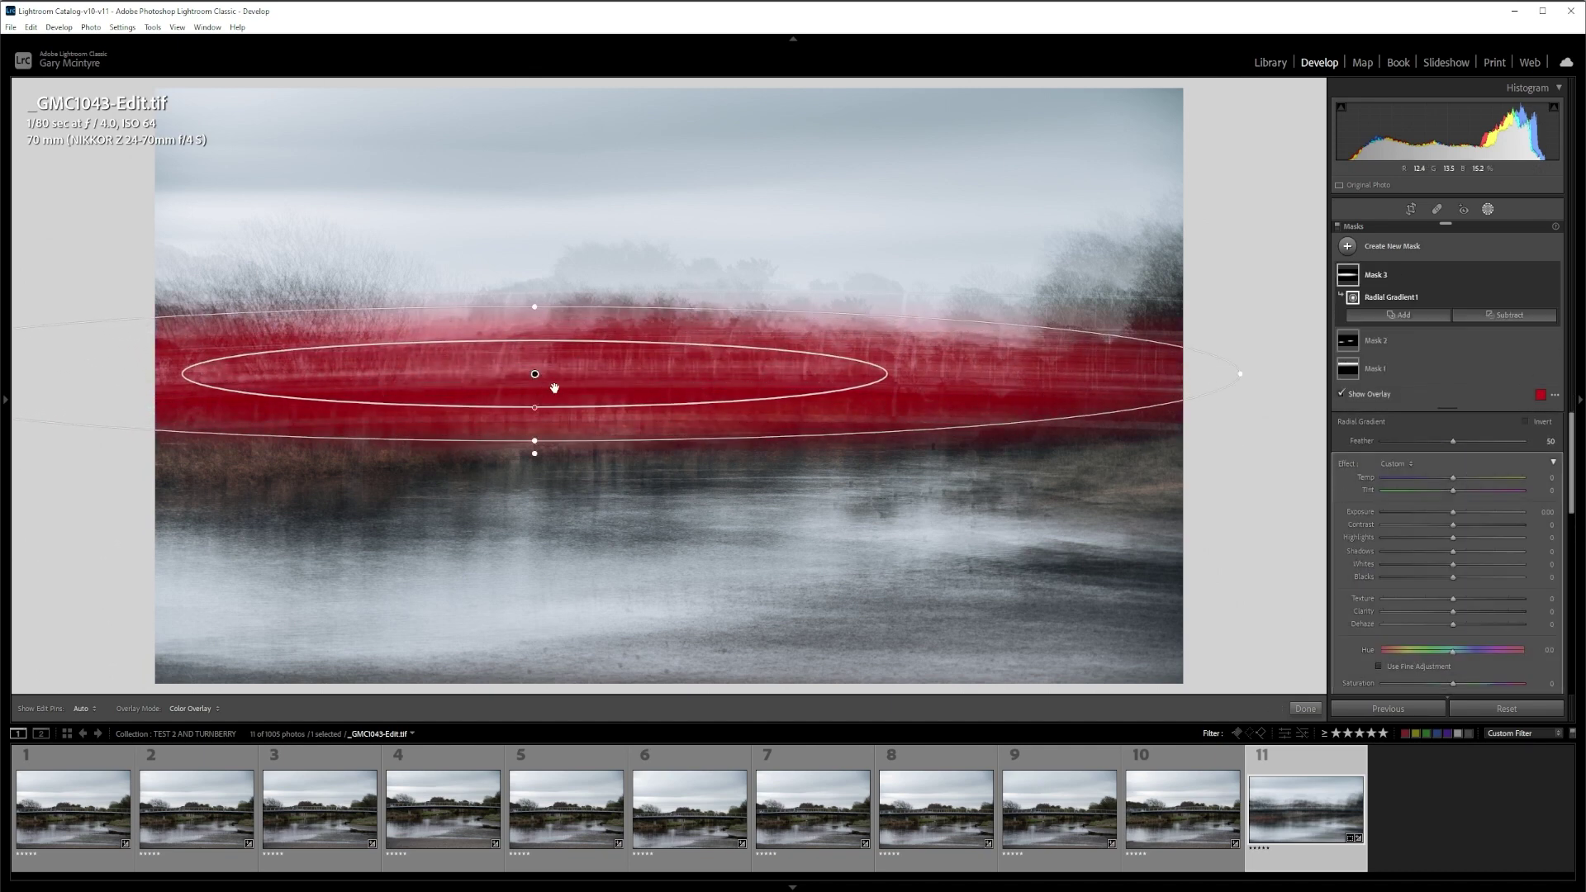
{"action": "left_click_drag", "start_coordinate": [533, 378], "coordinate": [665, 375]}
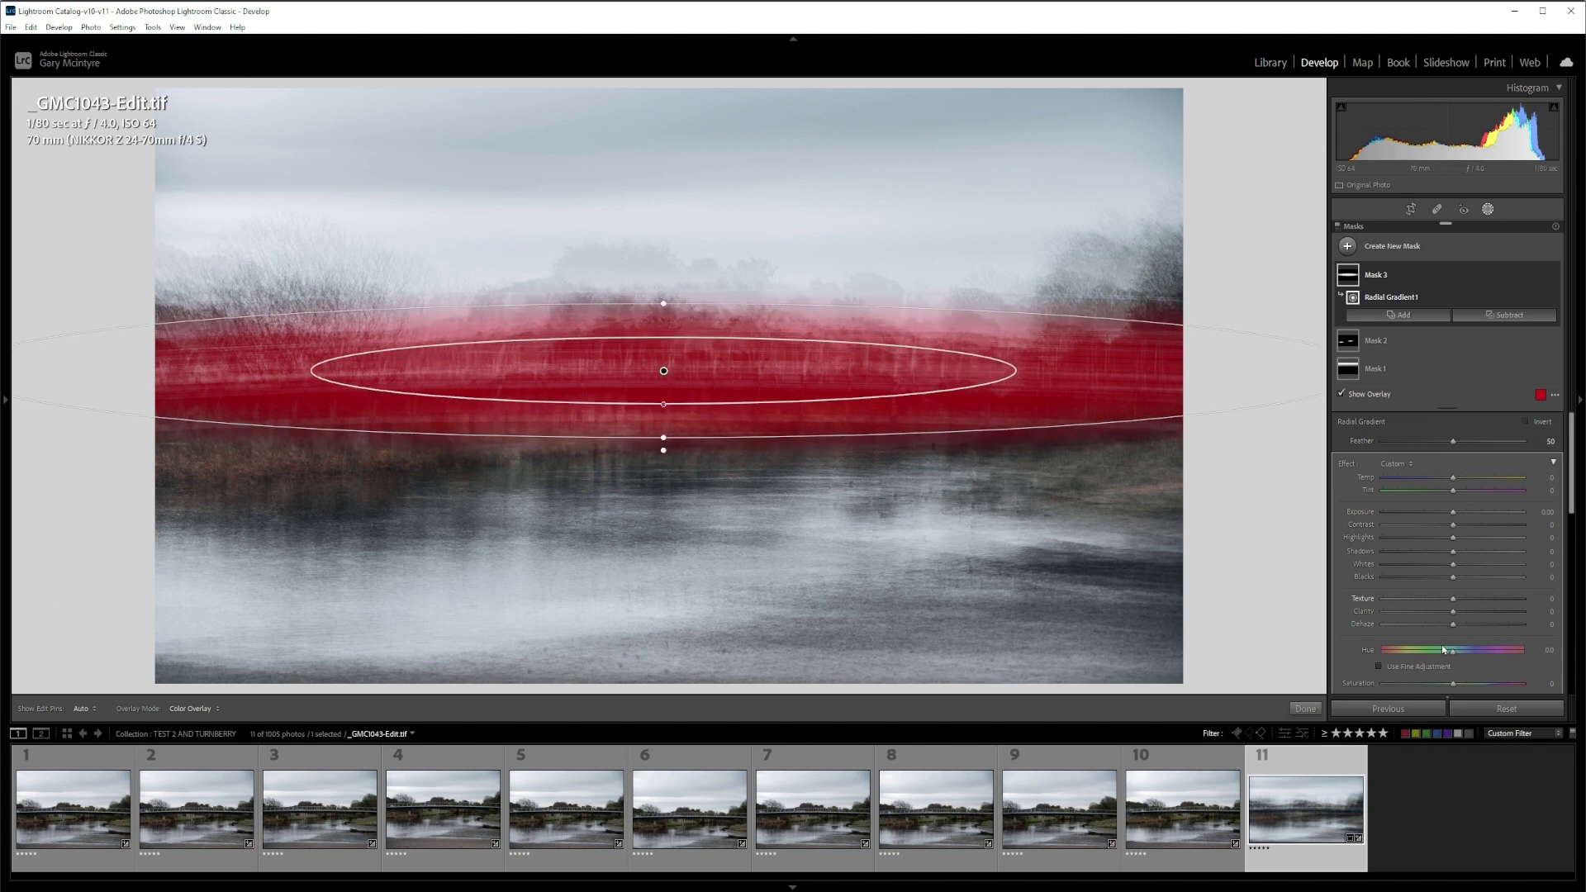
Step: Hide the overlay and give the bridge mask Clarity 25, Shadows 12 and Highlights 42
{"action": "key", "text": "o"}
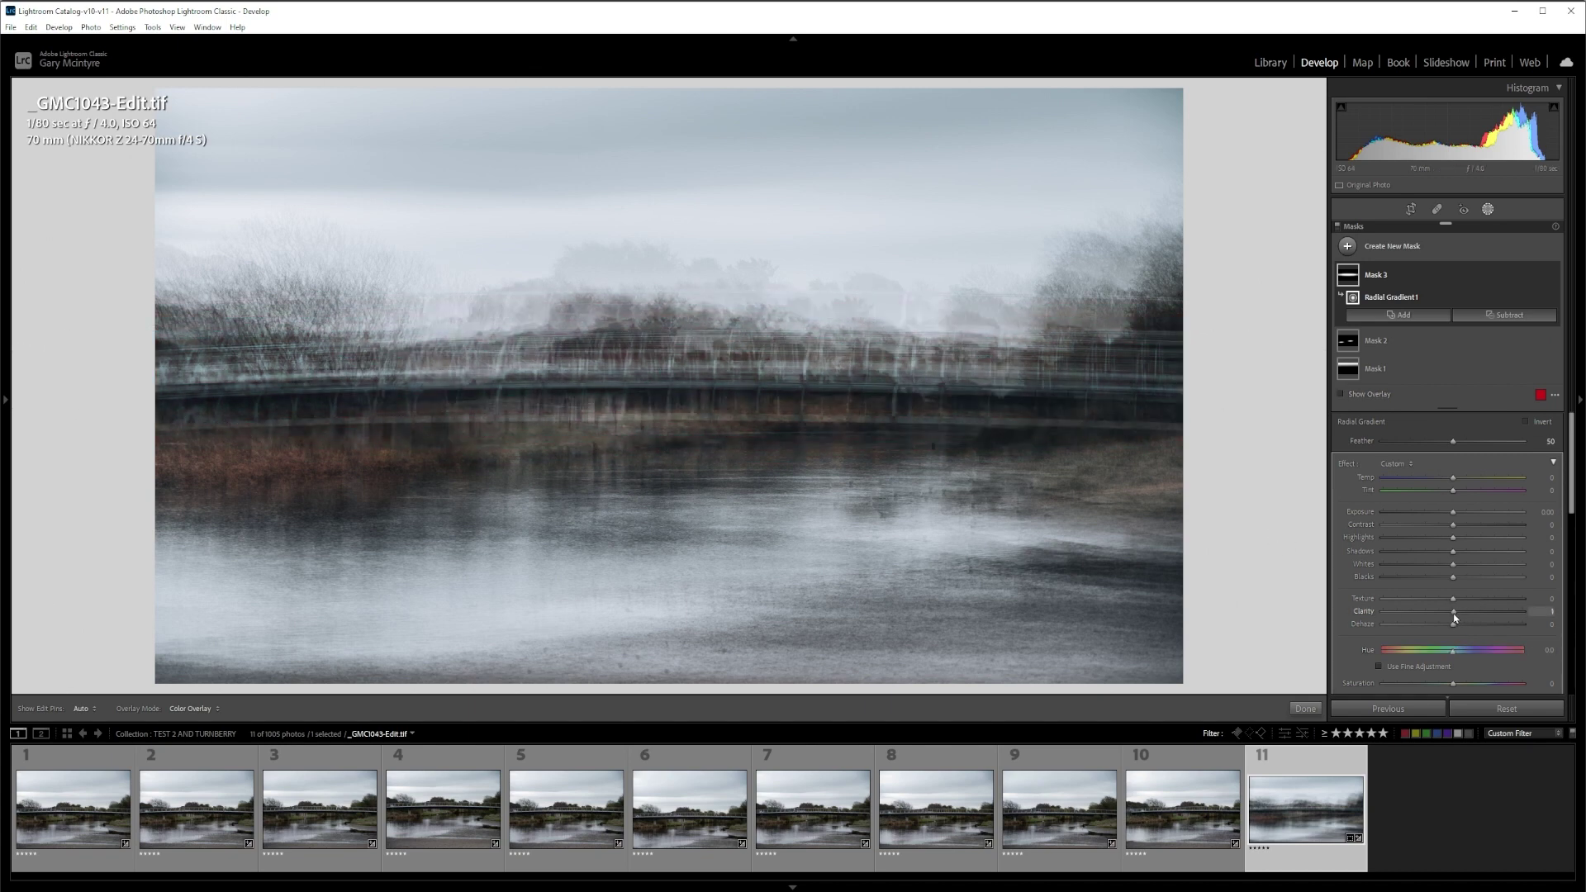
{"action": "left_click_drag", "start_coordinate": [1453, 614], "coordinate": [1472, 616]}
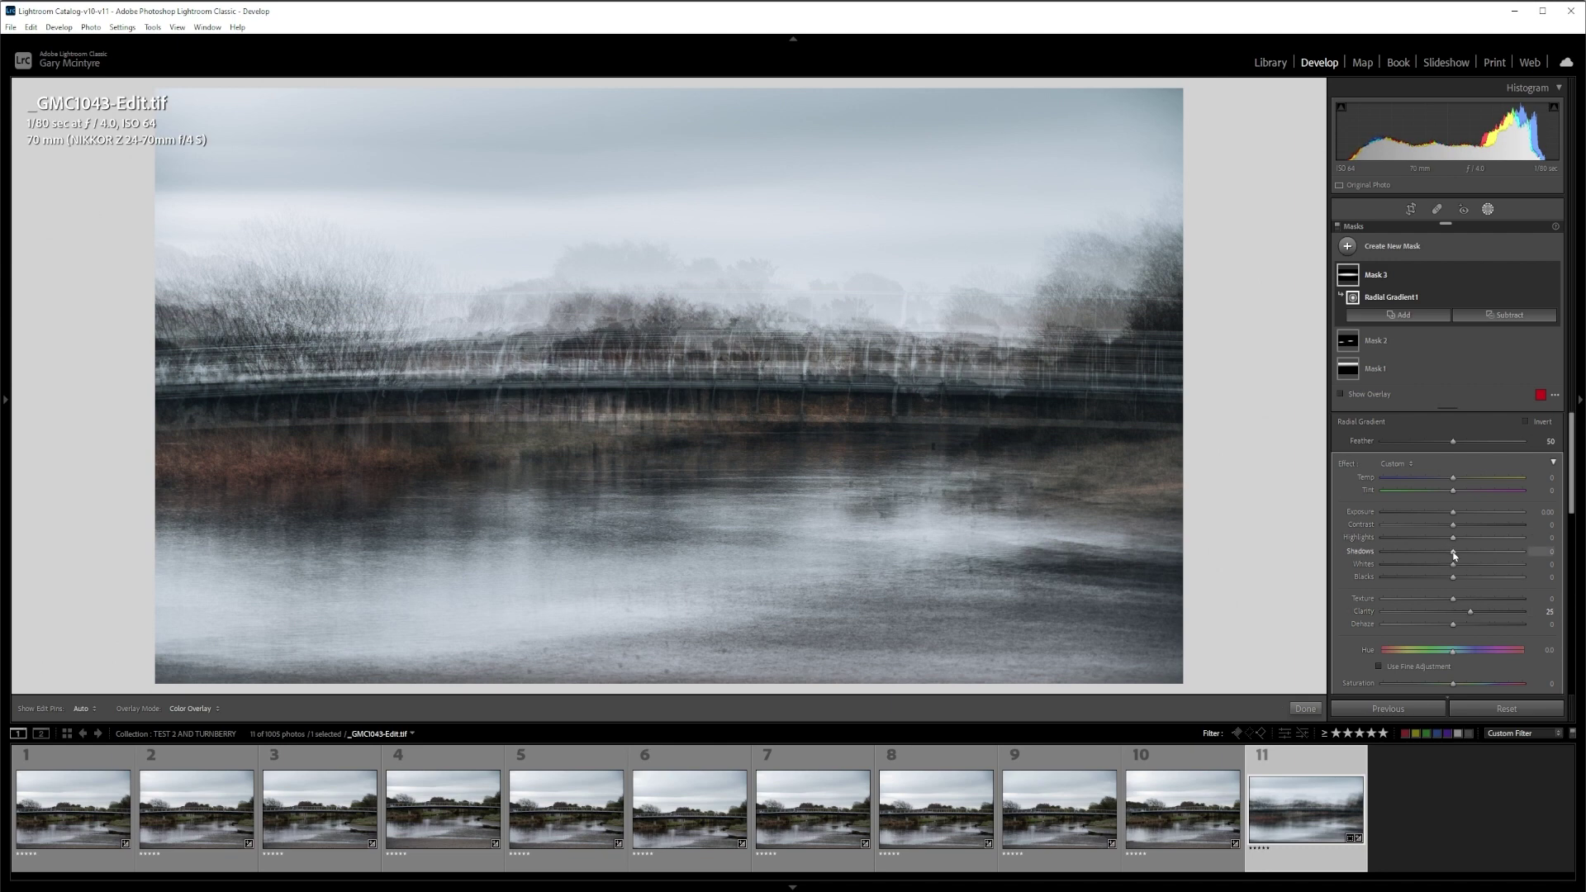
{"action": "left_click_drag", "start_coordinate": [1454, 553], "coordinate": [1462, 554]}
{"action": "left_click_drag", "start_coordinate": [1461, 542], "coordinate": [1482, 543]}
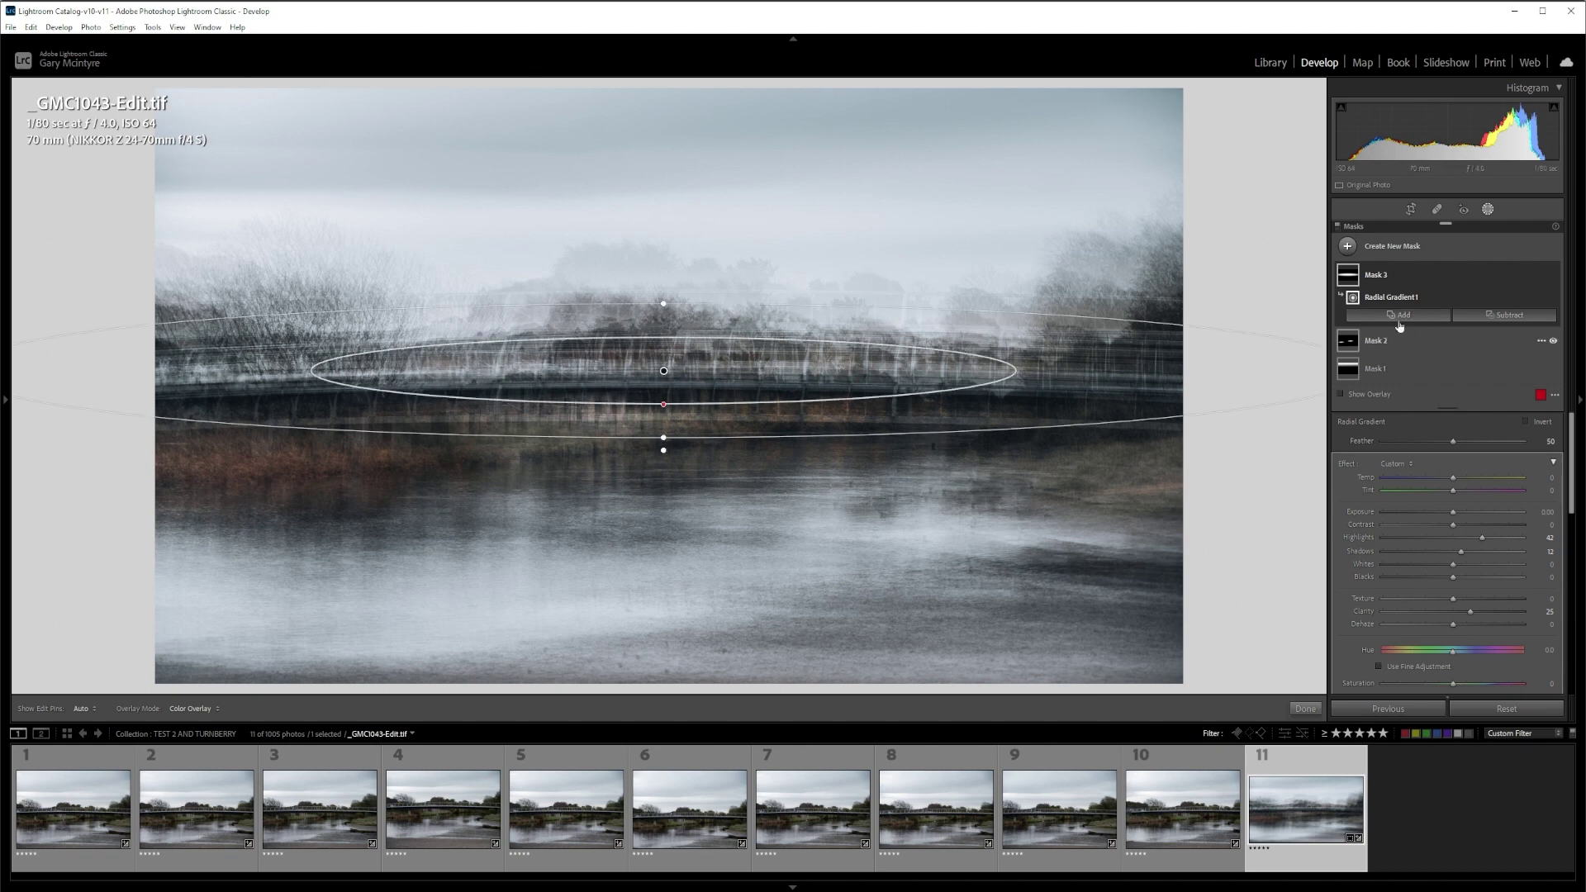
Step: Select the sky's linear gradient Mask 1 and lower its Exposure to about -0.89
{"action": "left_click", "coordinate": [1386, 368]}
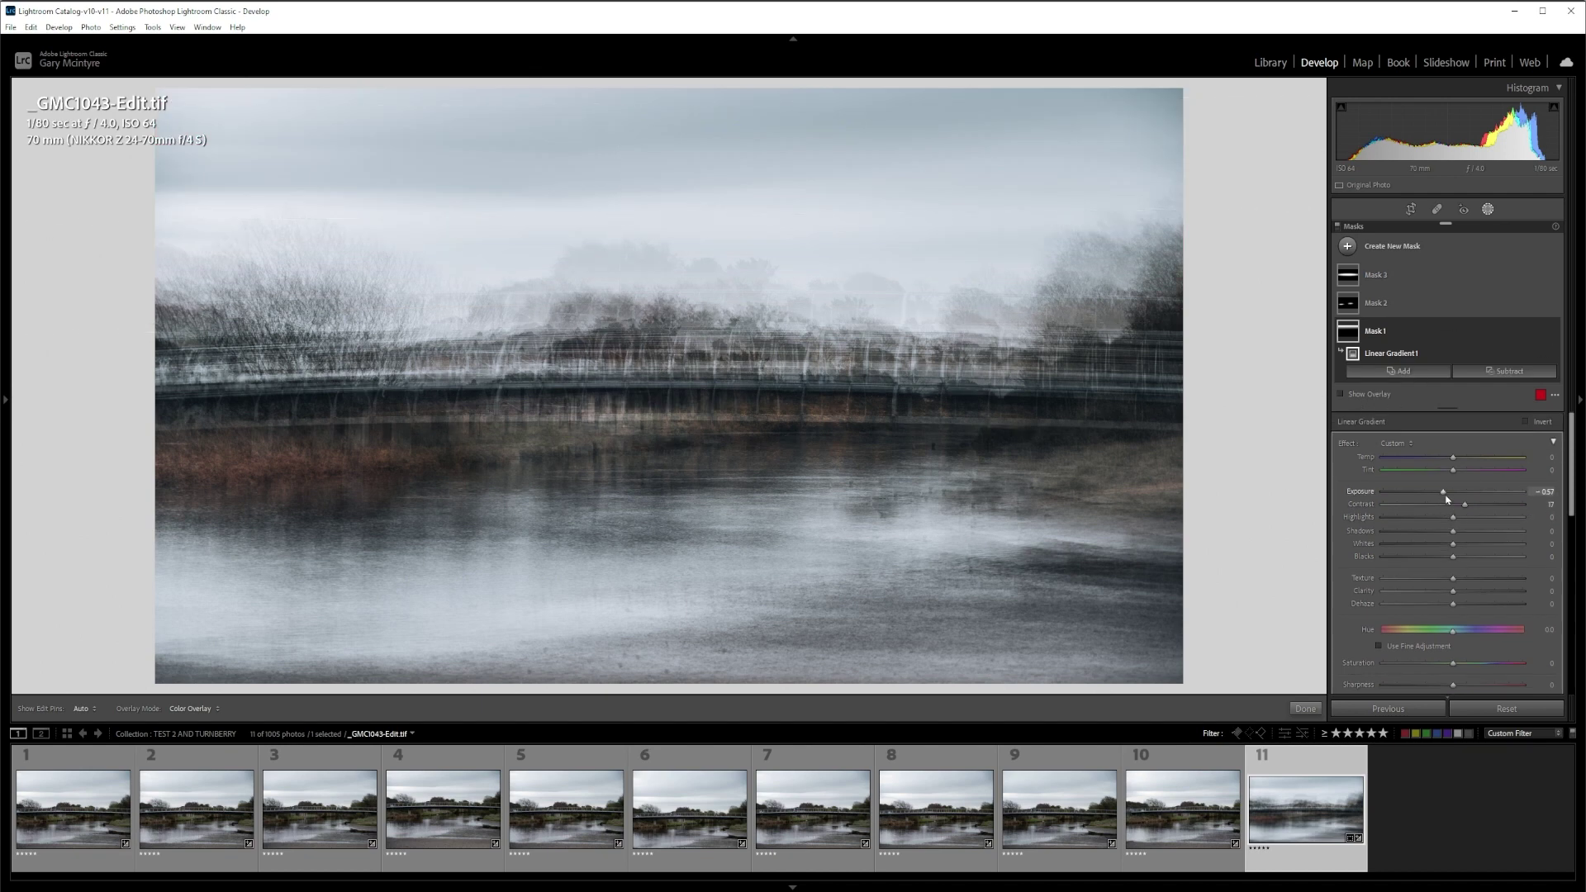
{"action": "left_click_drag", "start_coordinate": [1443, 494], "coordinate": [1438, 494]}
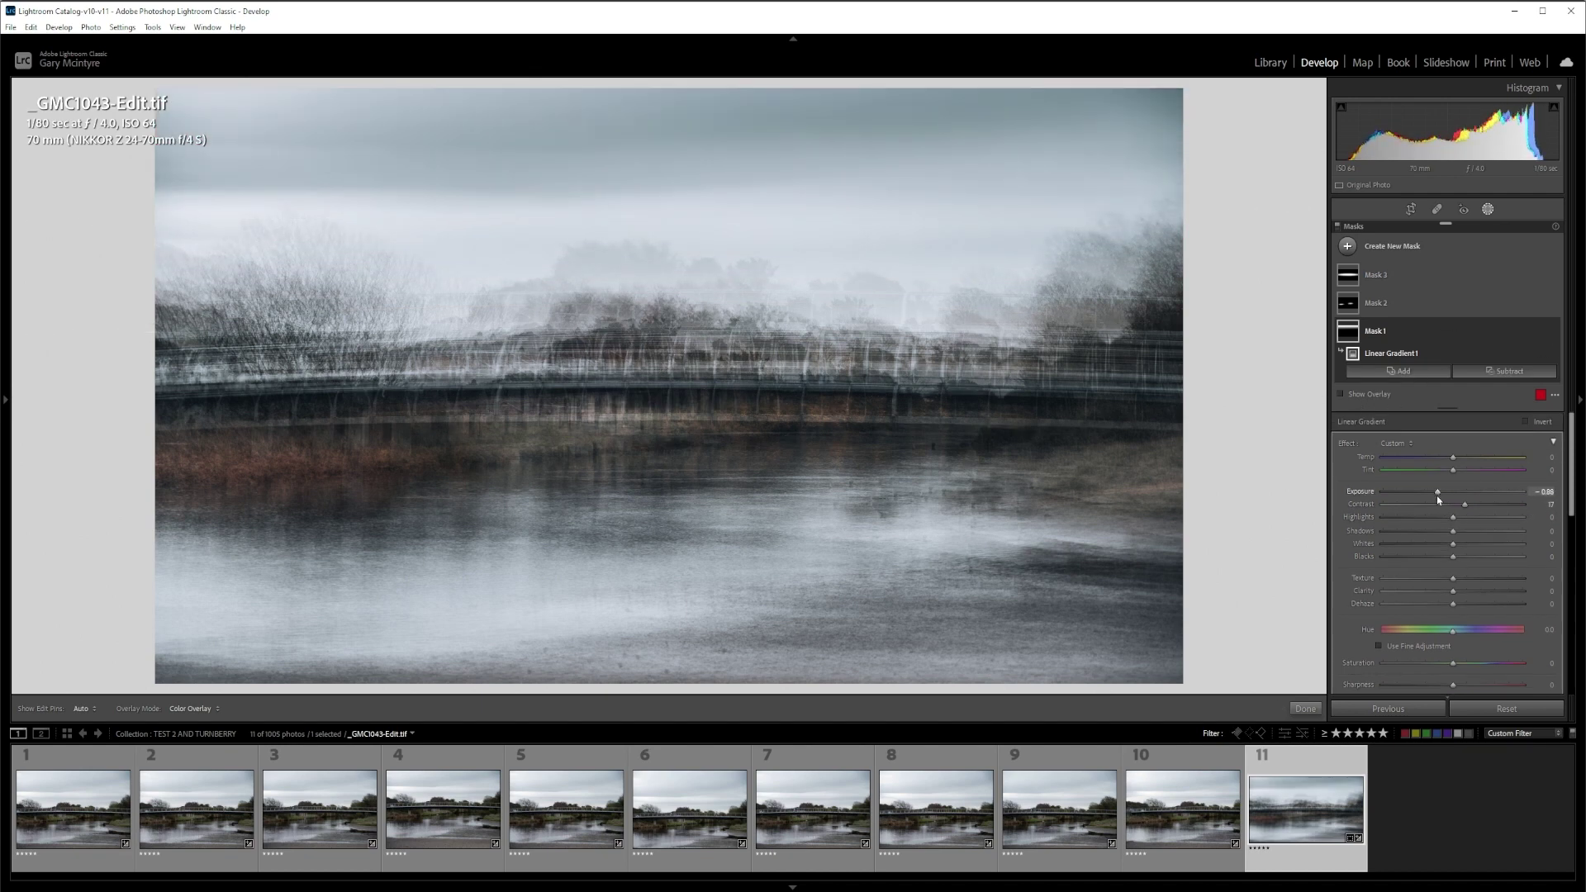